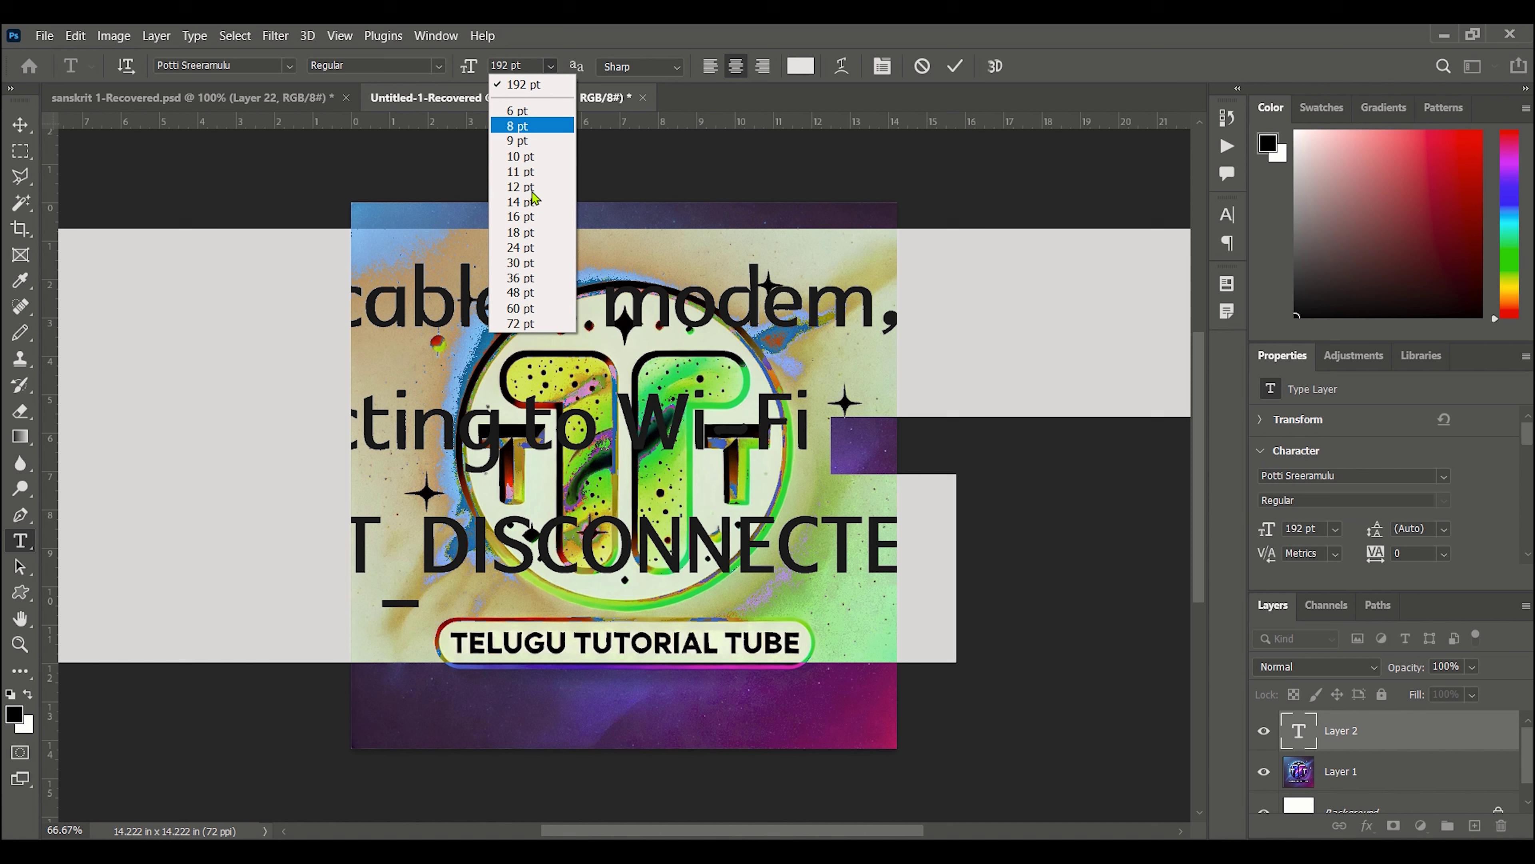
Change the three-line network-error text size from 192 pt to 30 pt.
left_click(524, 262)
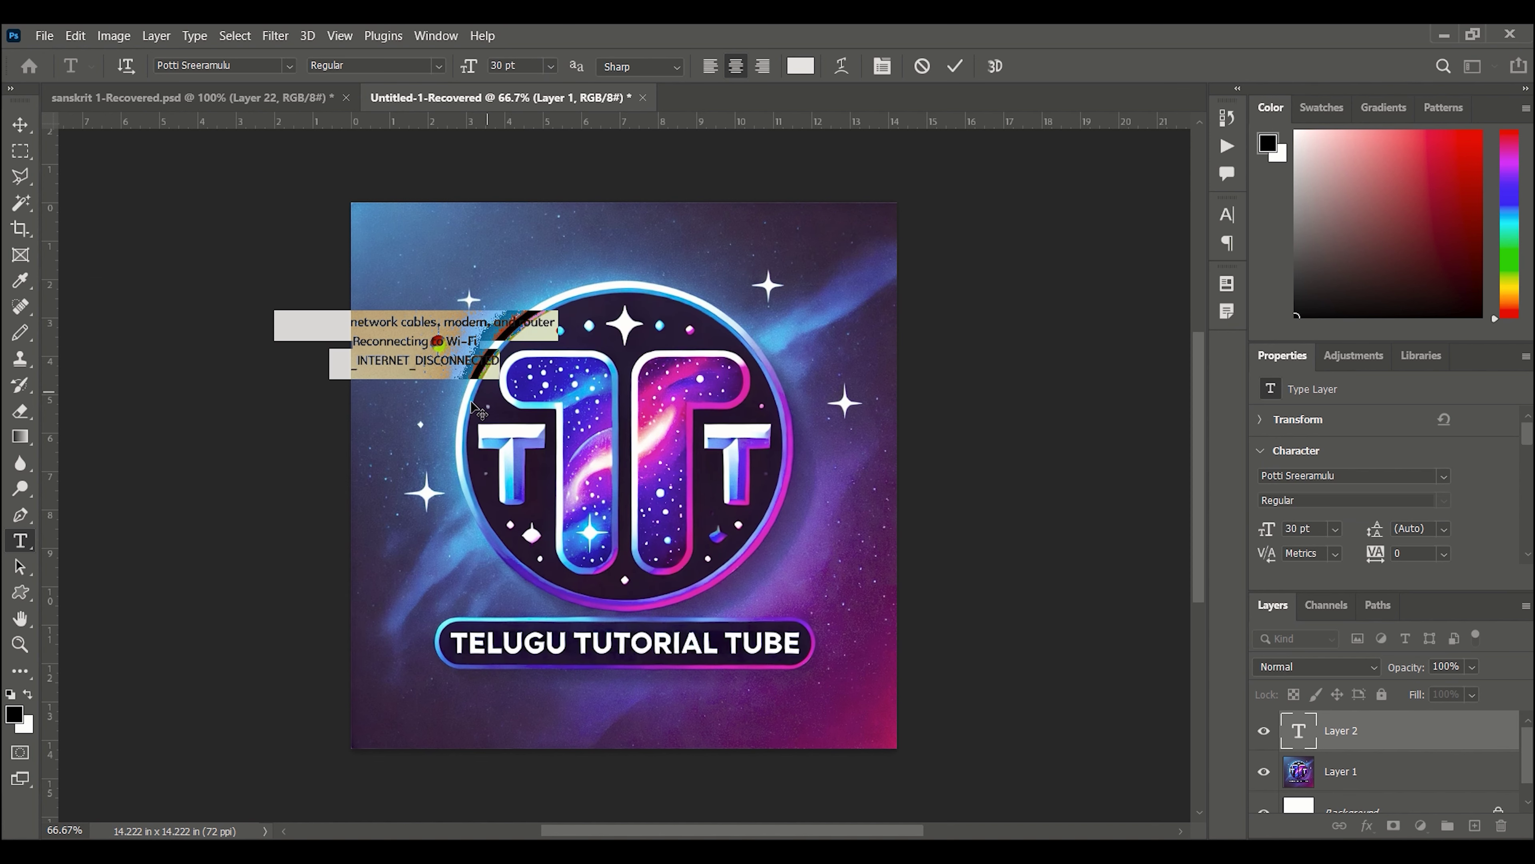
Move the error text to the logo's top centre and run Edit > Check Spelling.
left_click_drag(447, 414, 559, 327)
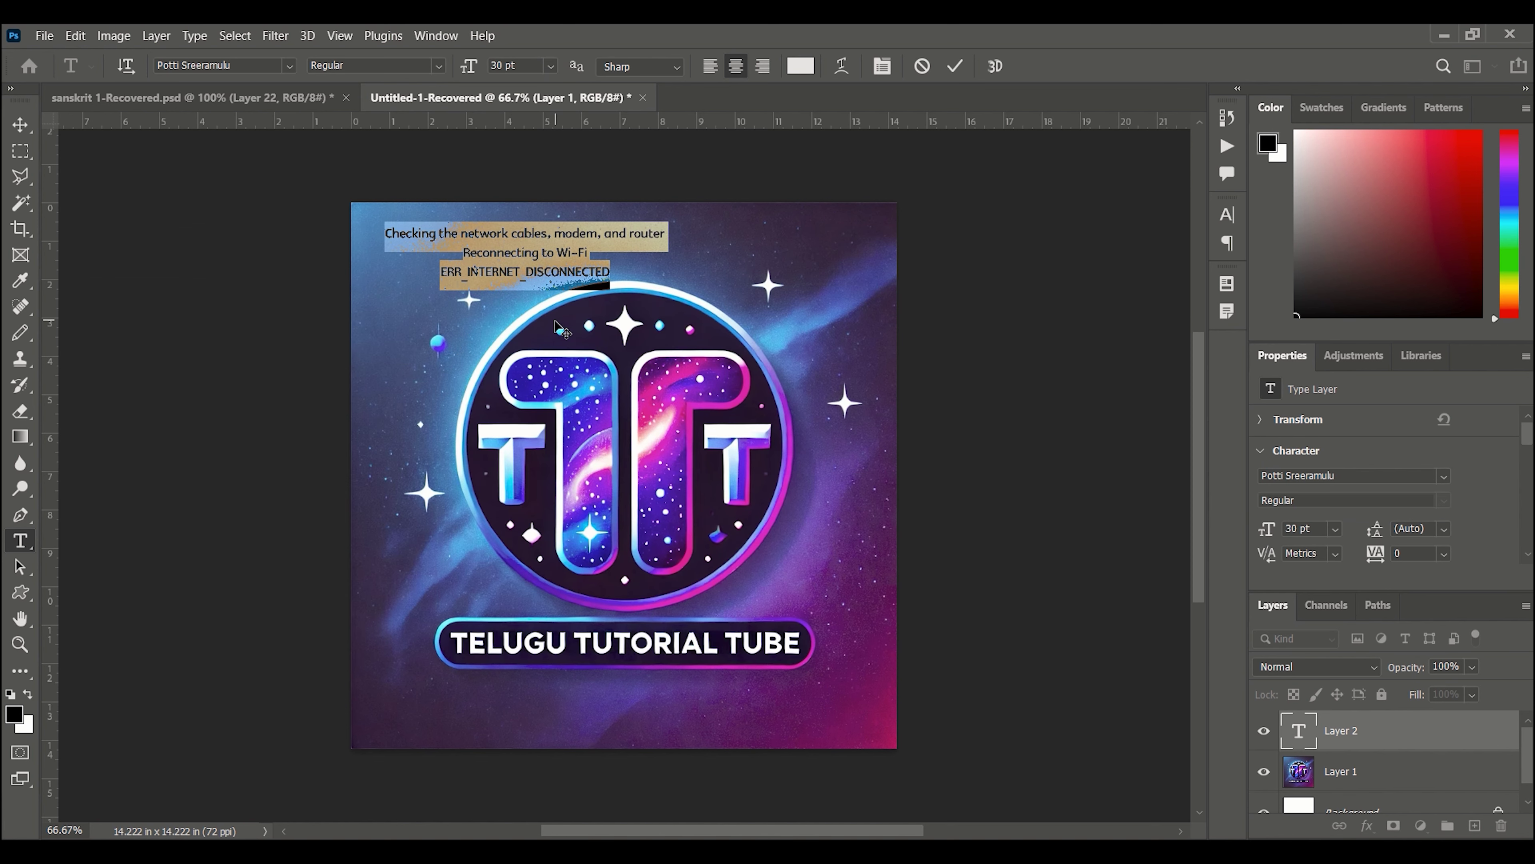
left_click(74, 36)
left_click(121, 284)
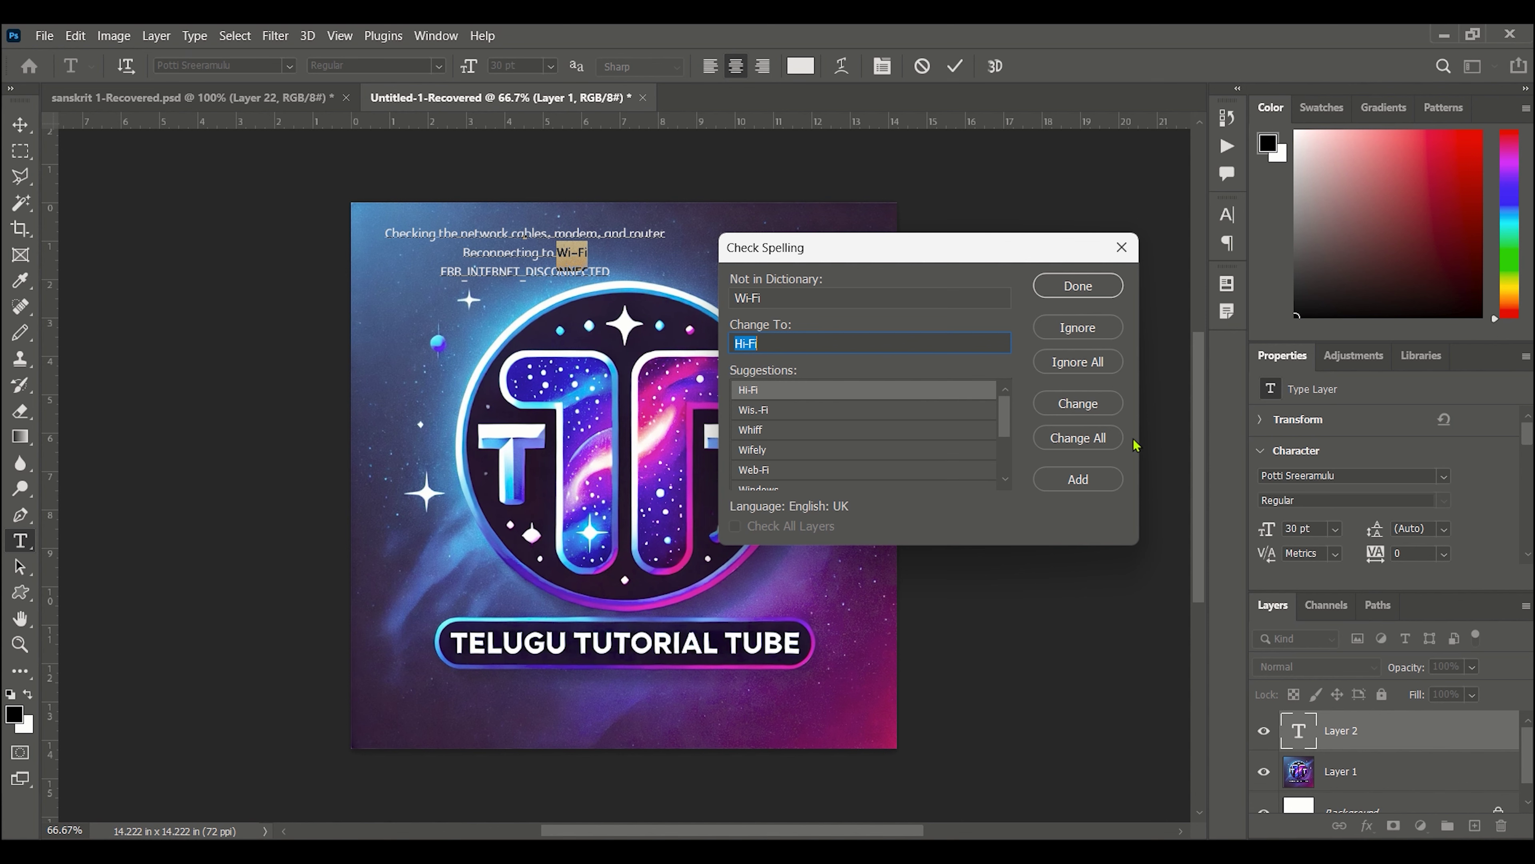
Change Wi-Fi to Hi-Fi, ignore ERR_INTERNET_DISCONNECTED, and finish the spell check.
left_click(1077, 404)
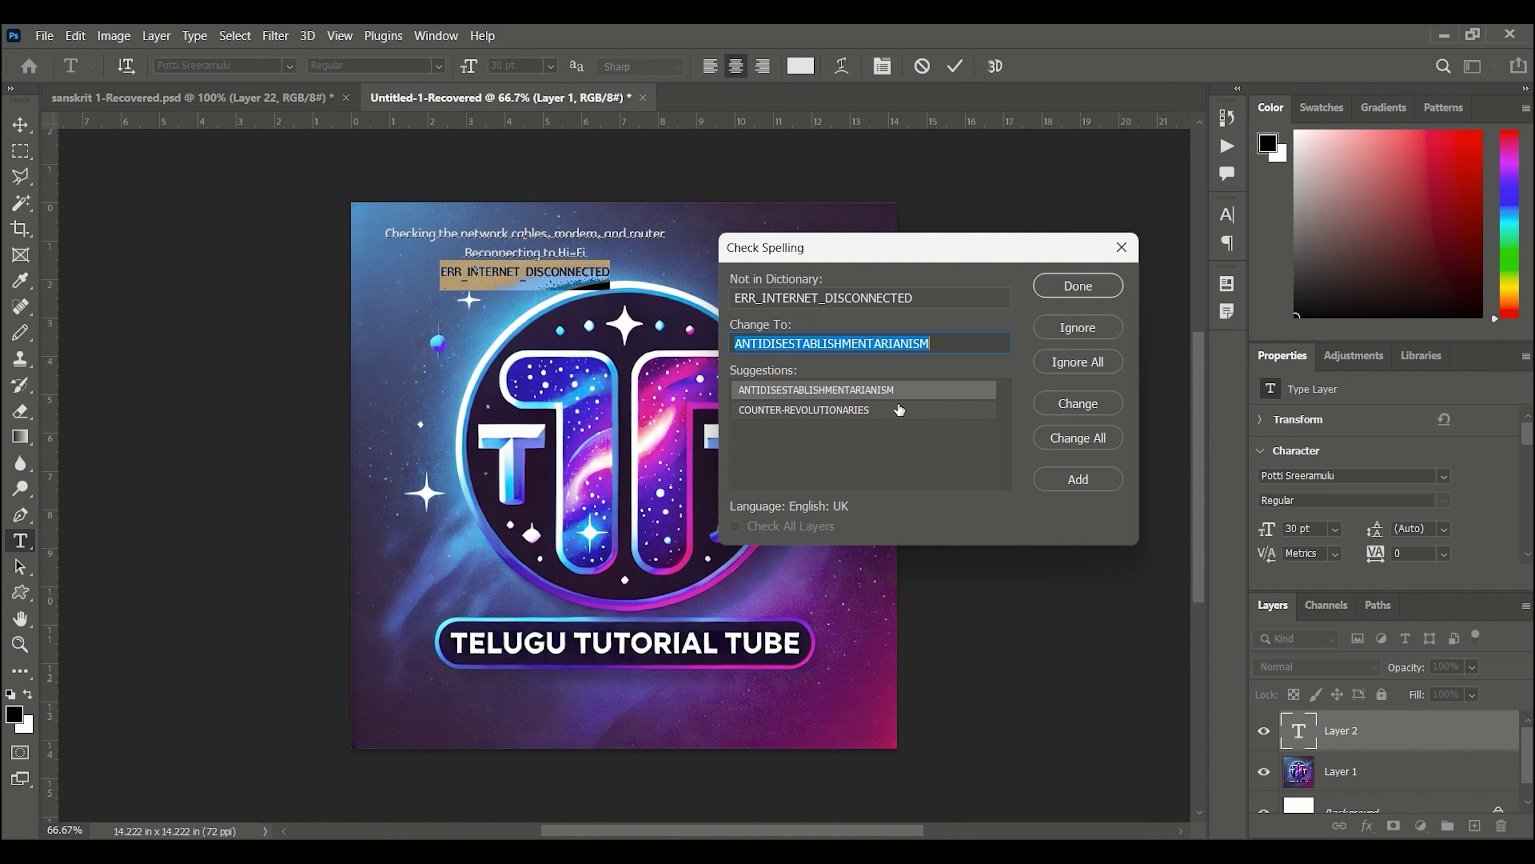
left_click(1091, 336)
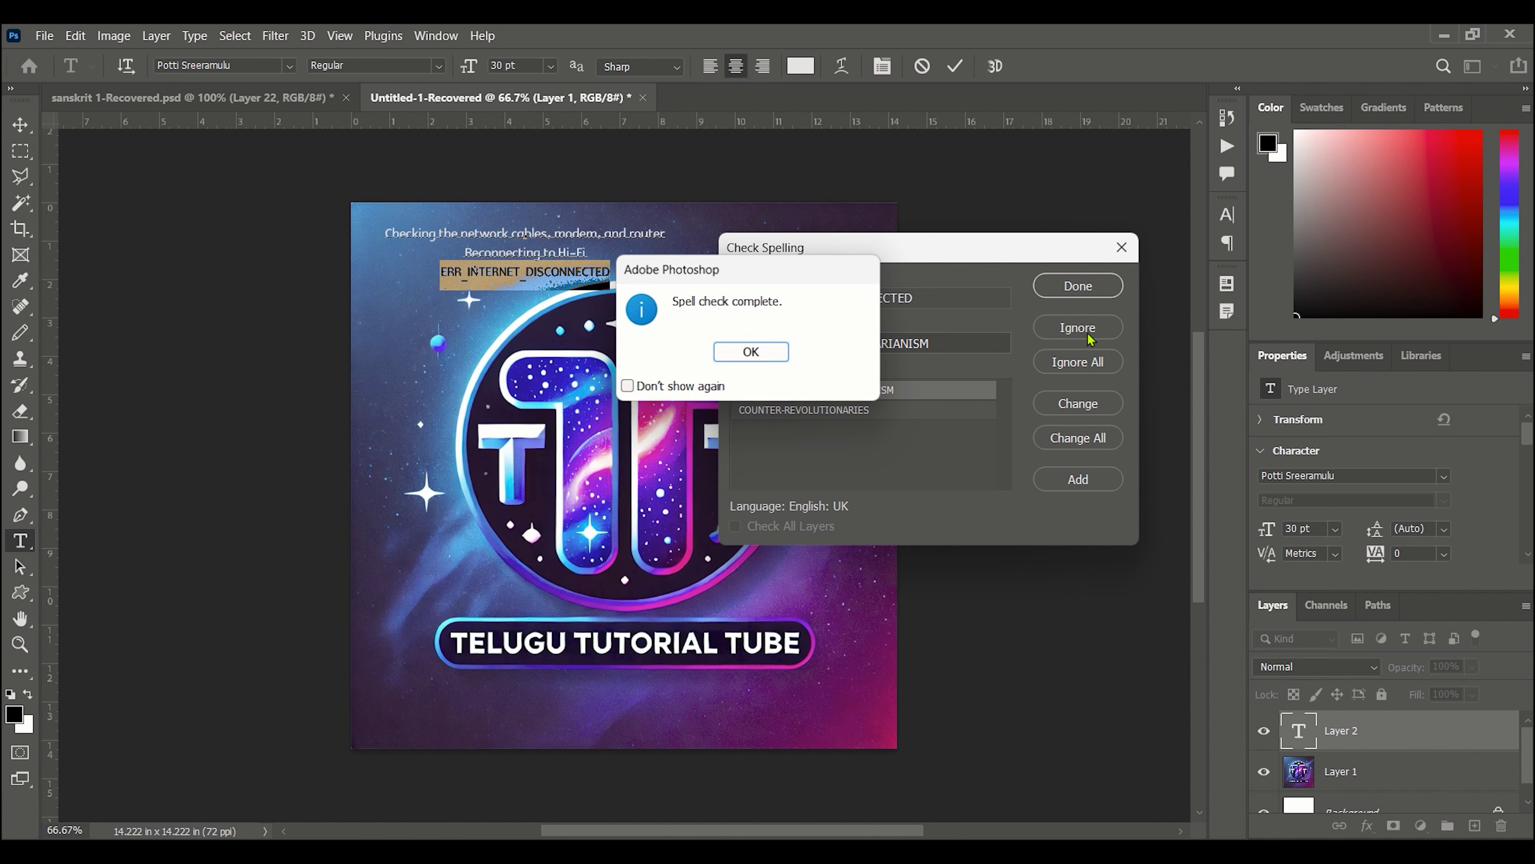
left_click(753, 354)
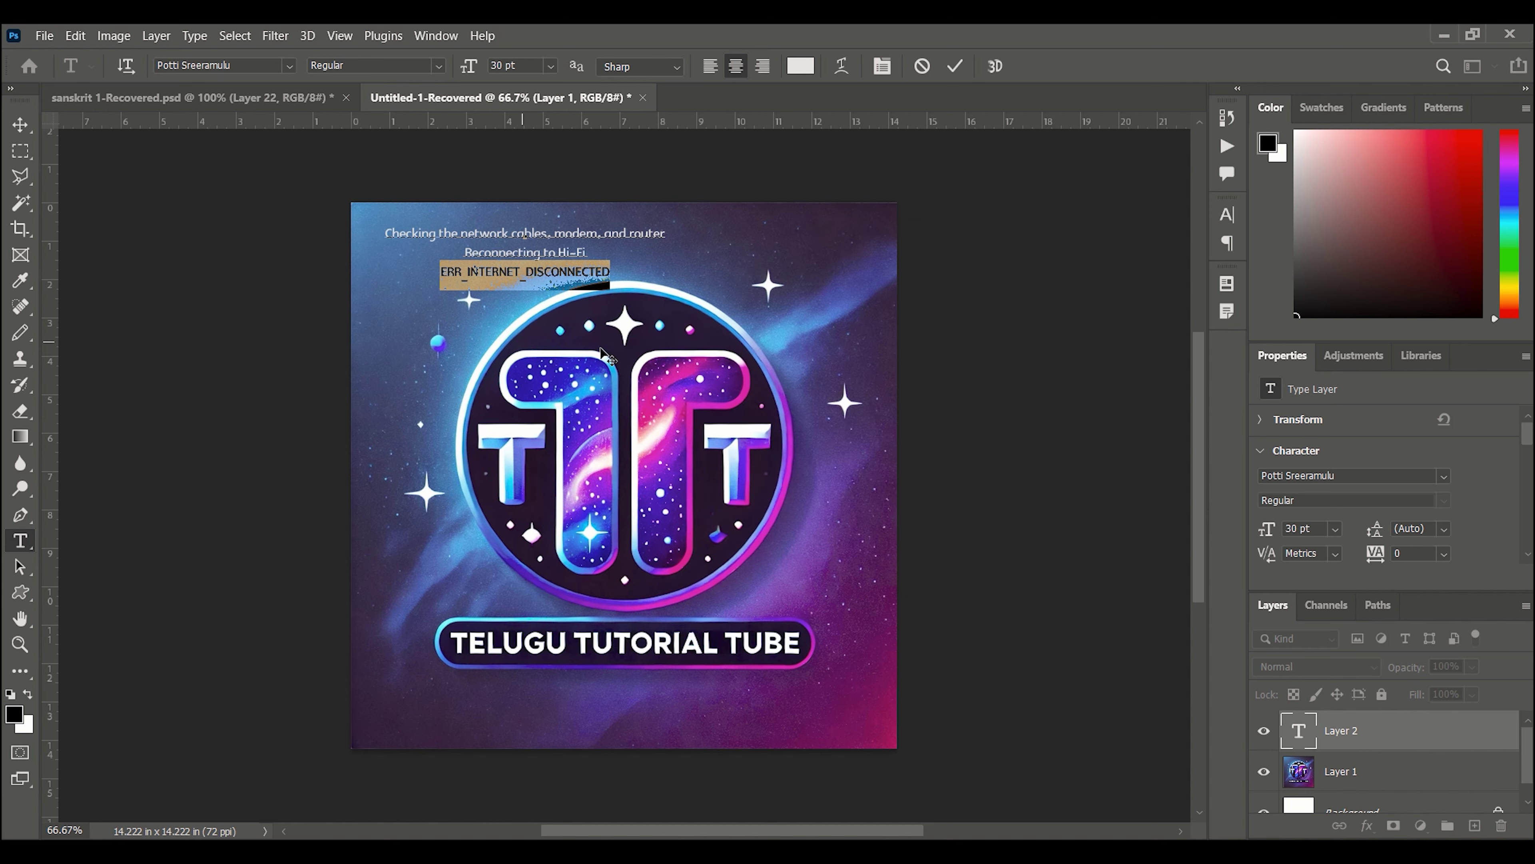
left_click(75, 36)
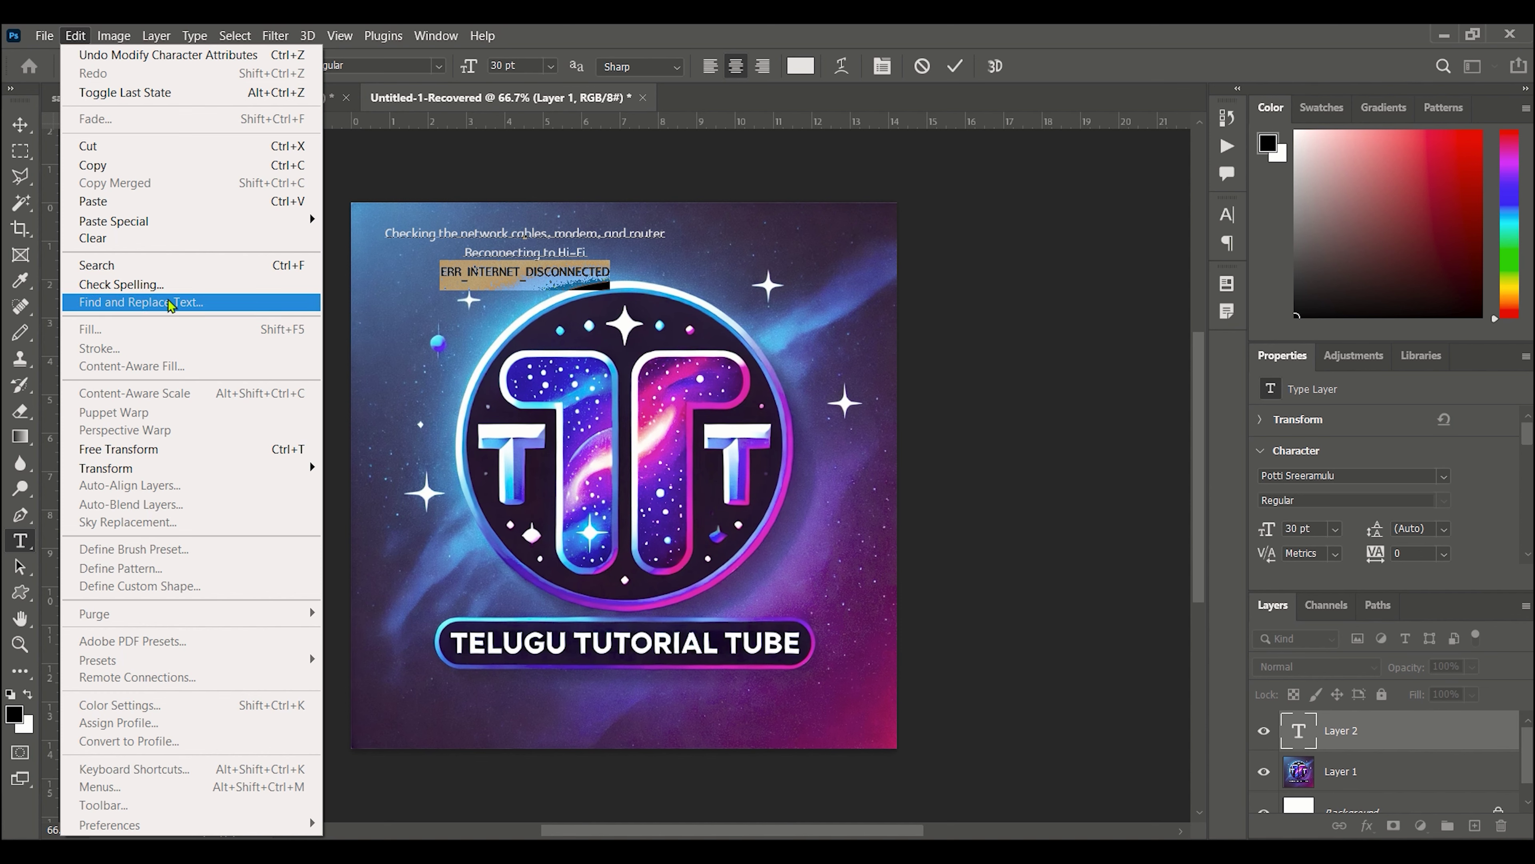
Use Find and Replace Text to locate 'modem' in the error text without changing it.
left_click(171, 304)
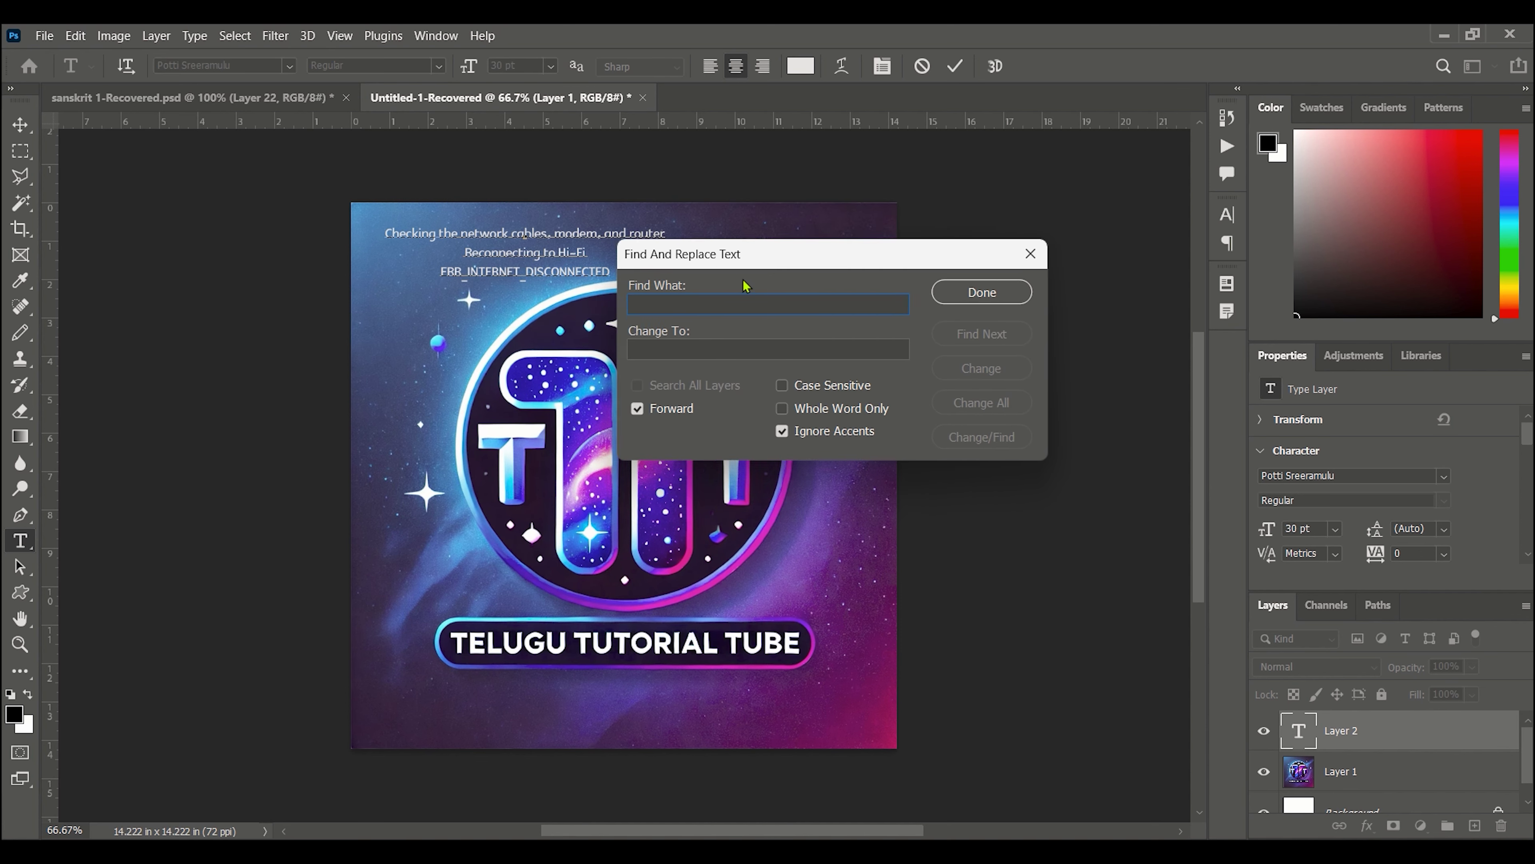
left_click_drag(625, 209, 740, 302)
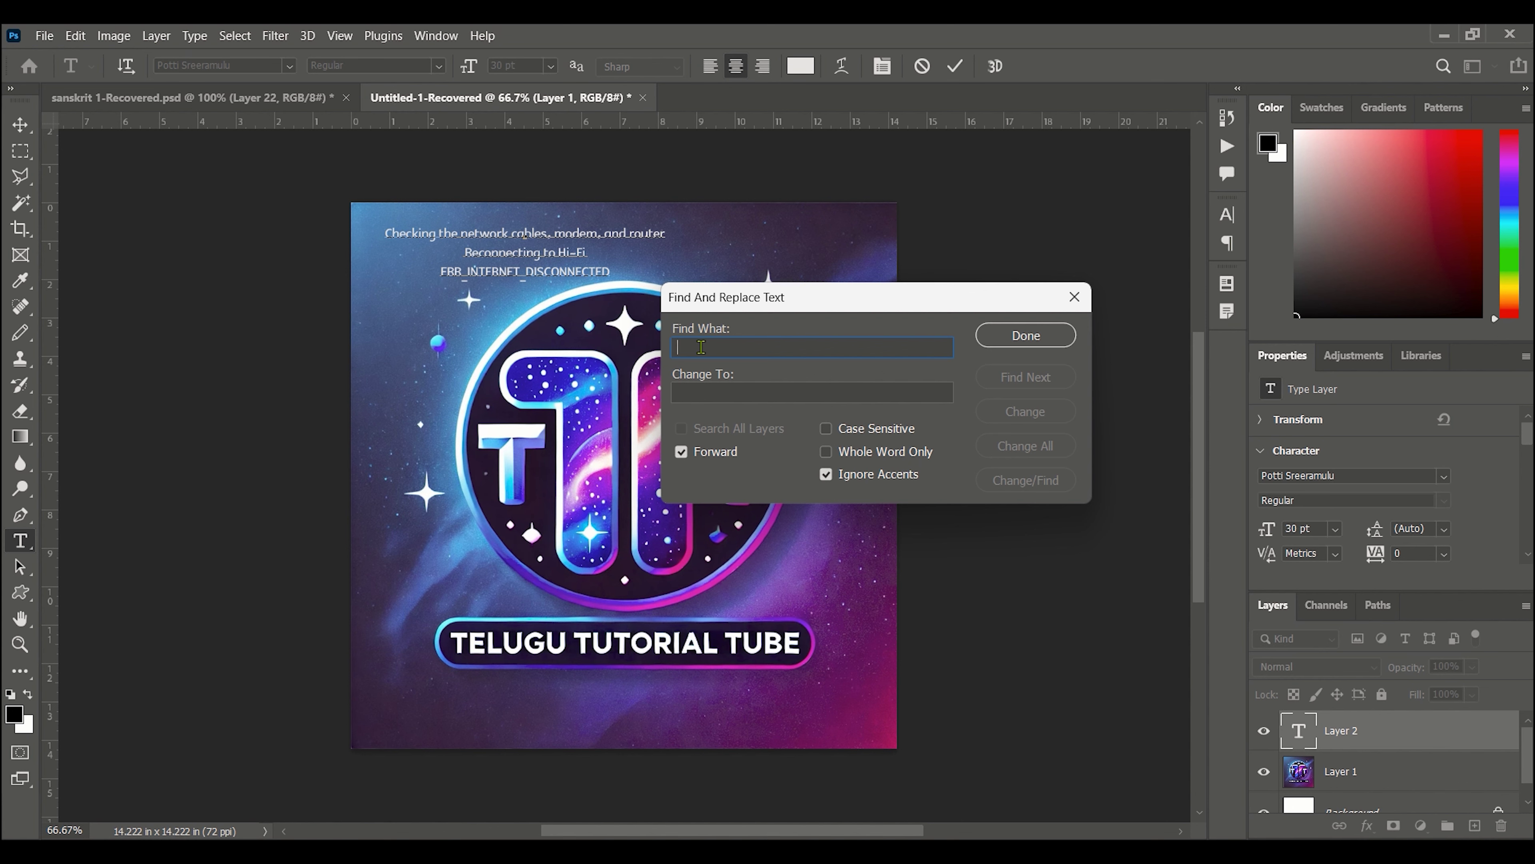
type("mo")
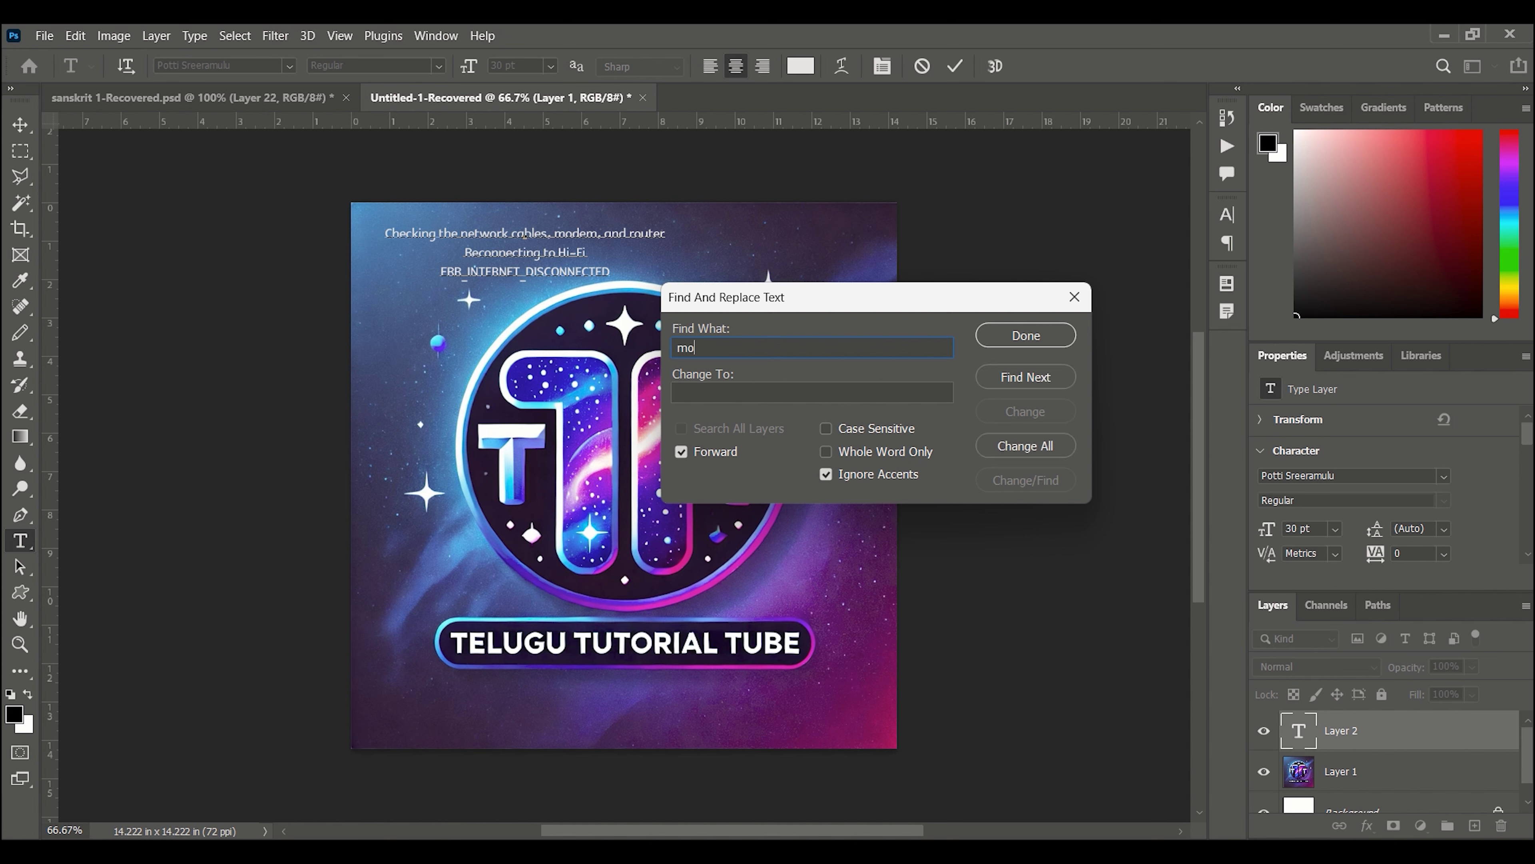
type("dem")
left_click(1036, 382)
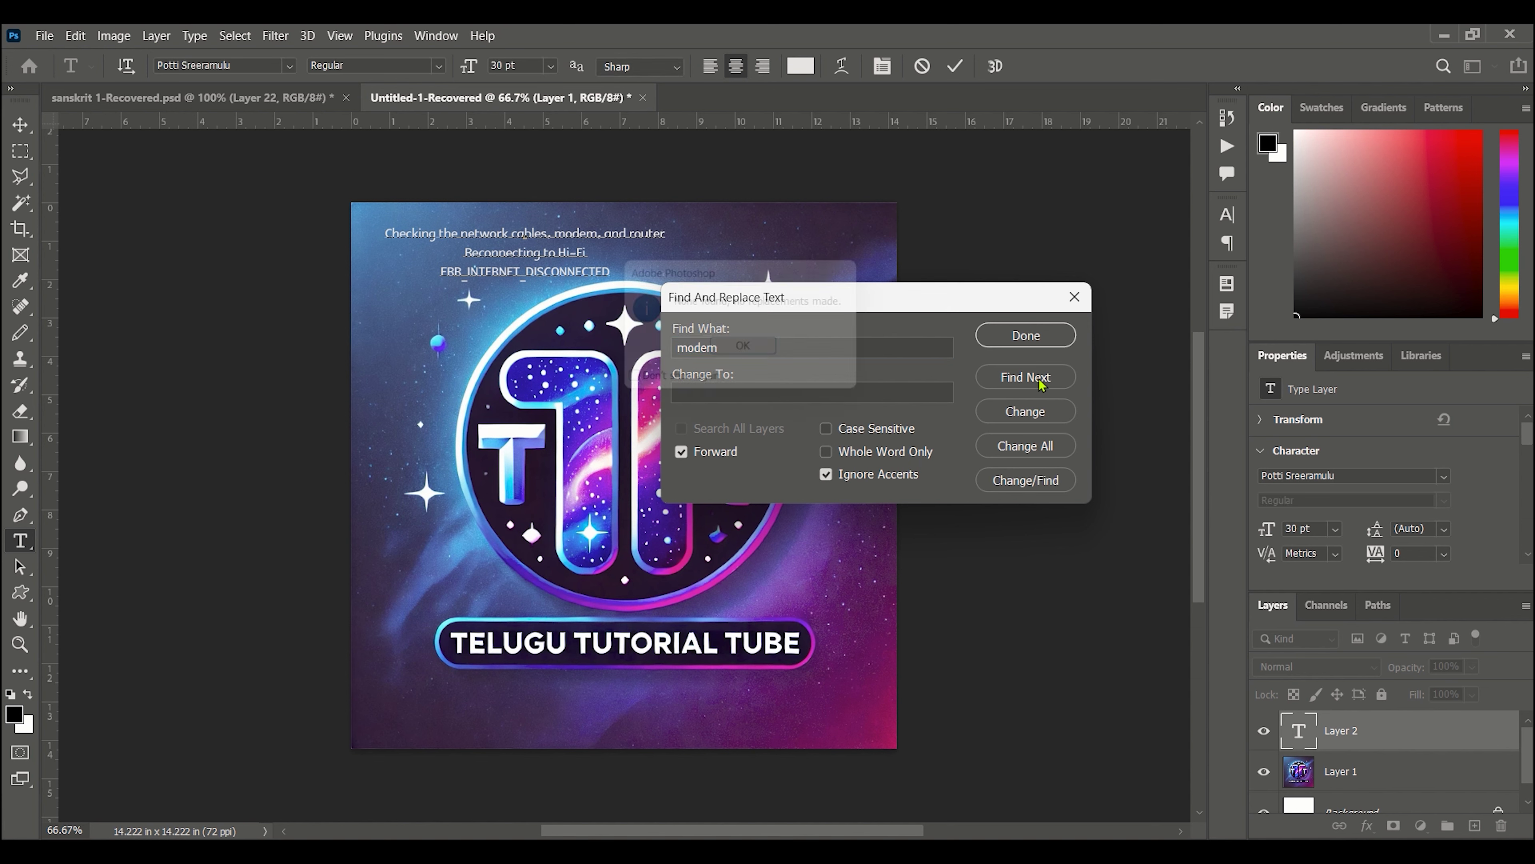
left_click(730, 353)
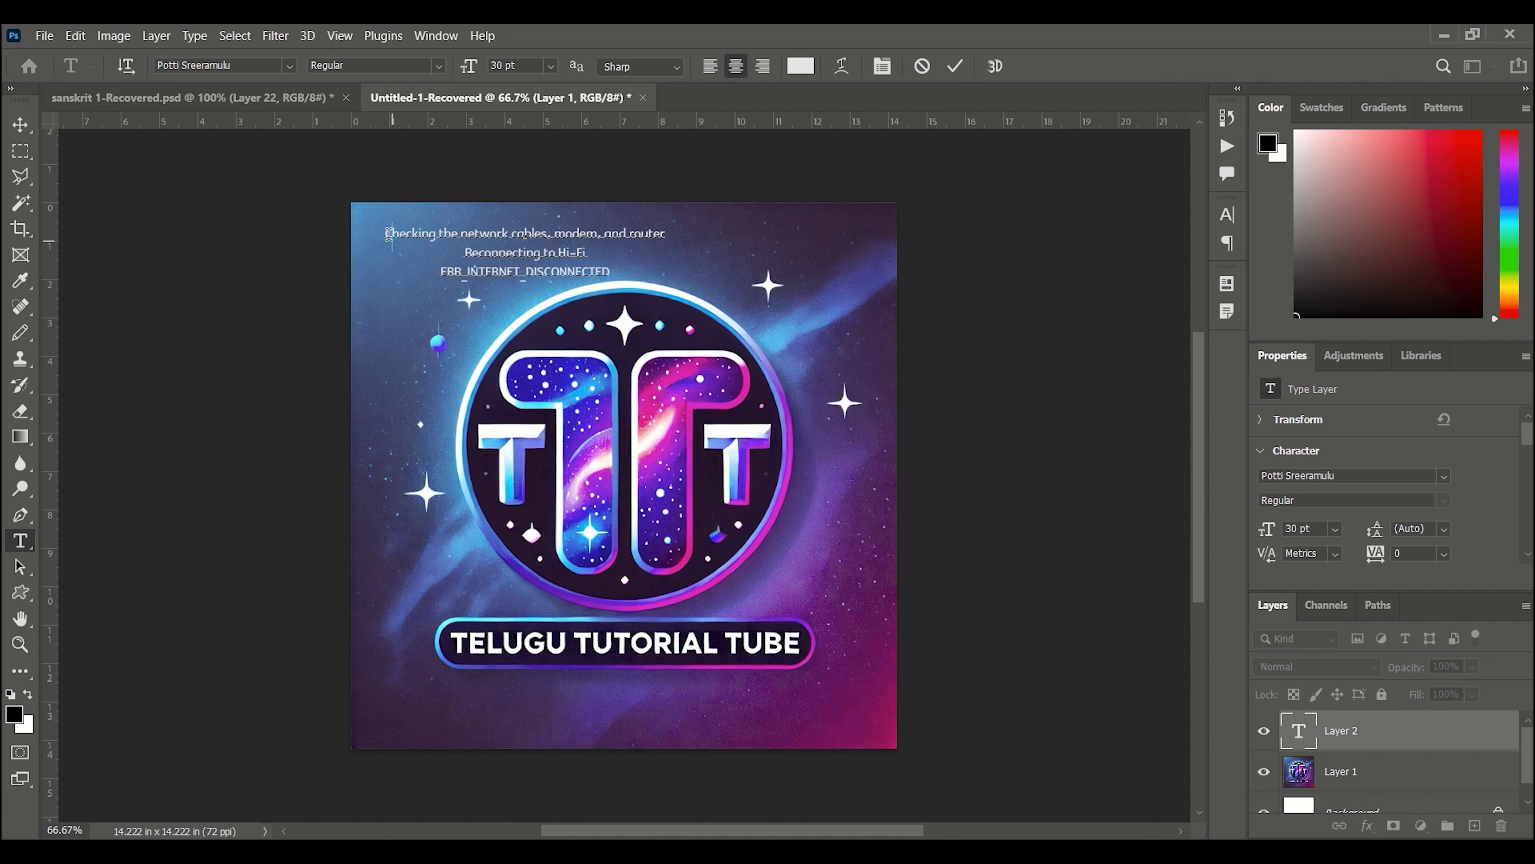
left_click(75, 35)
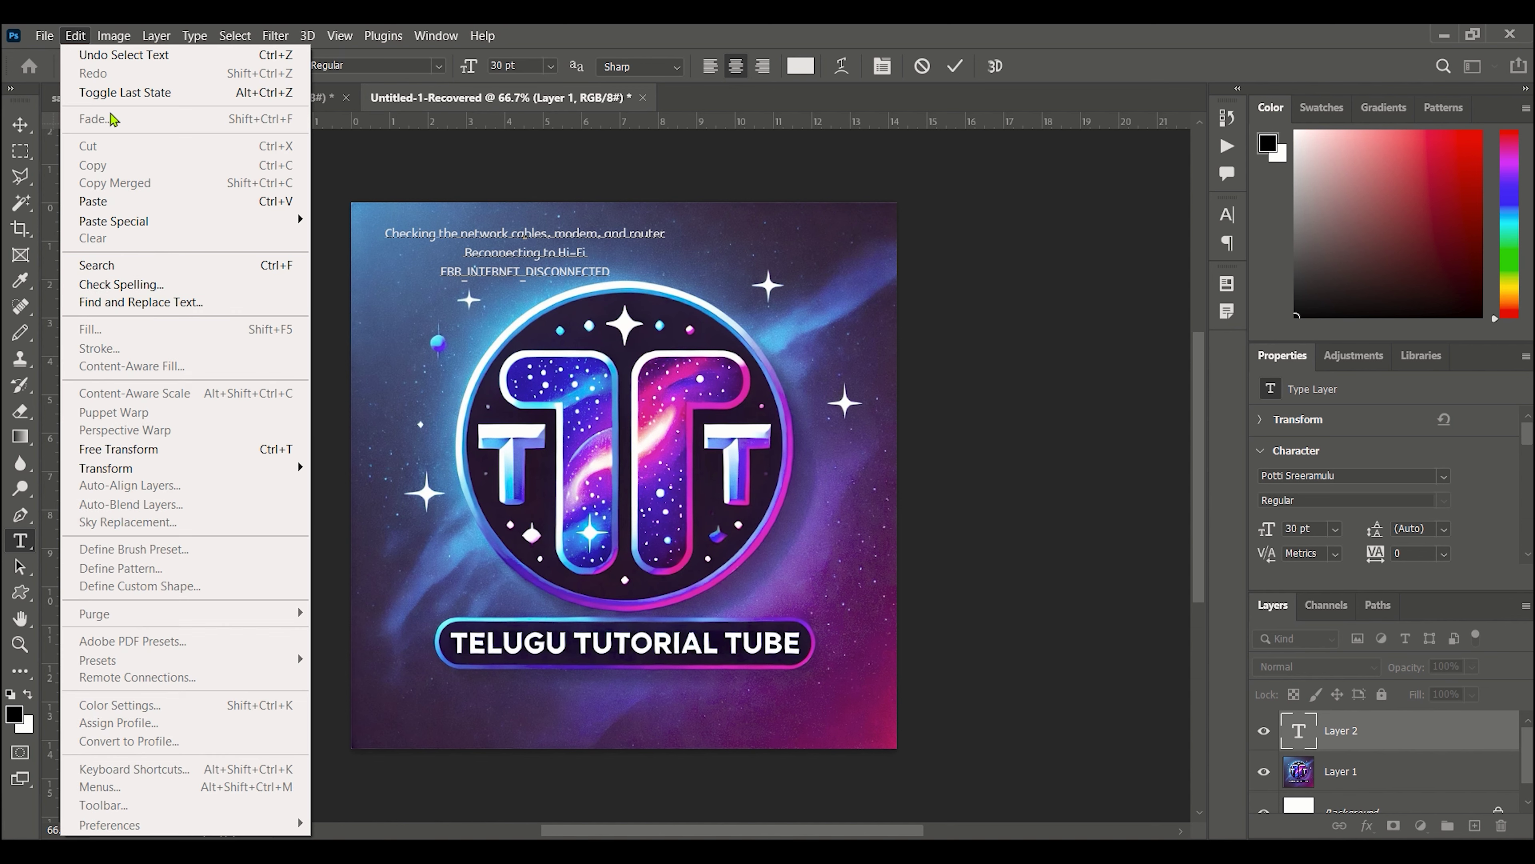
left_click(170, 302)
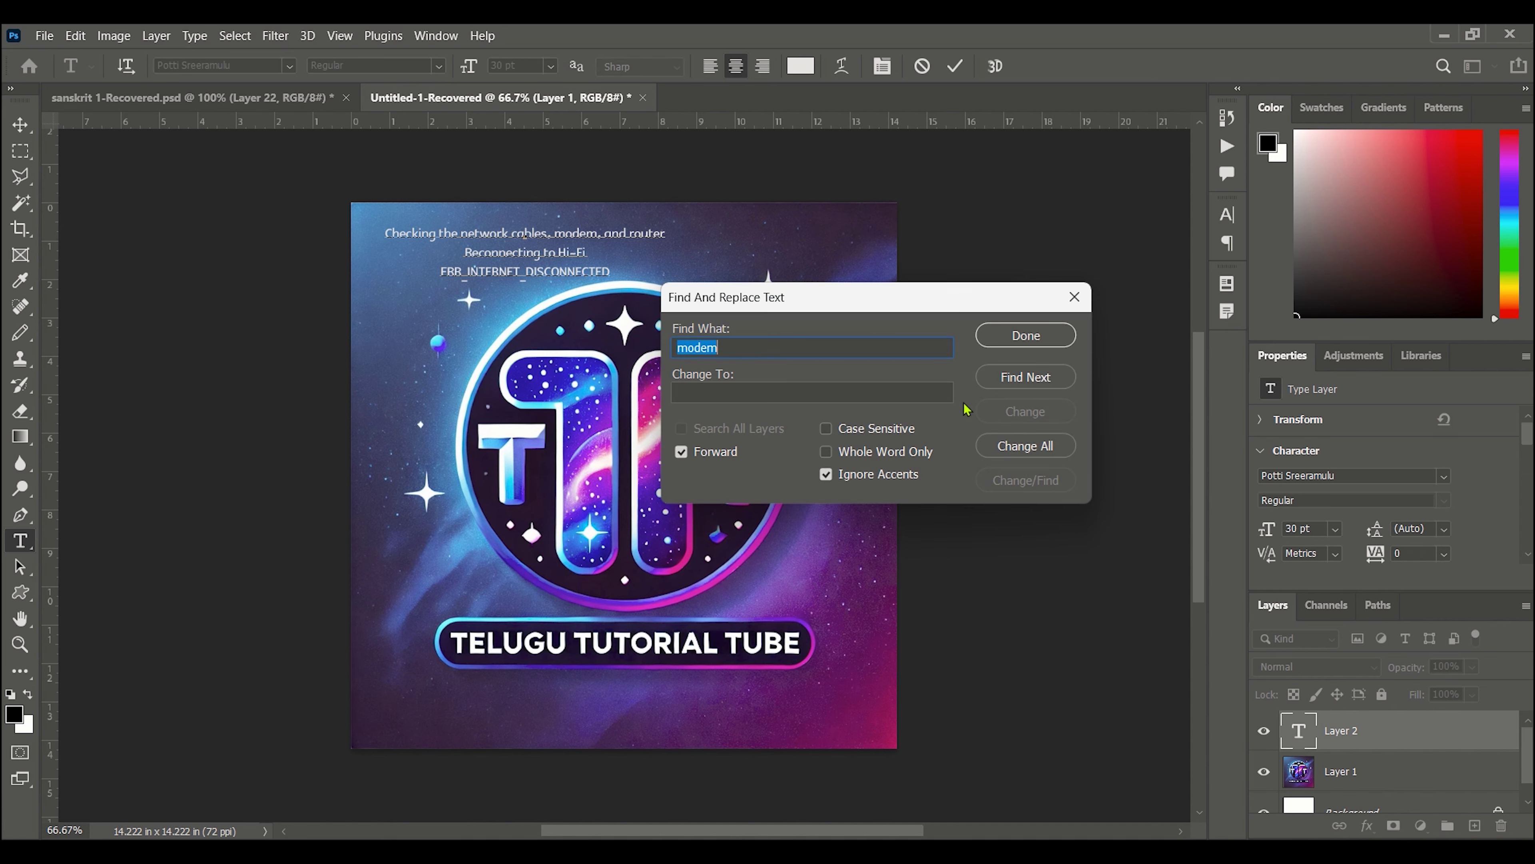
left_click(1019, 380)
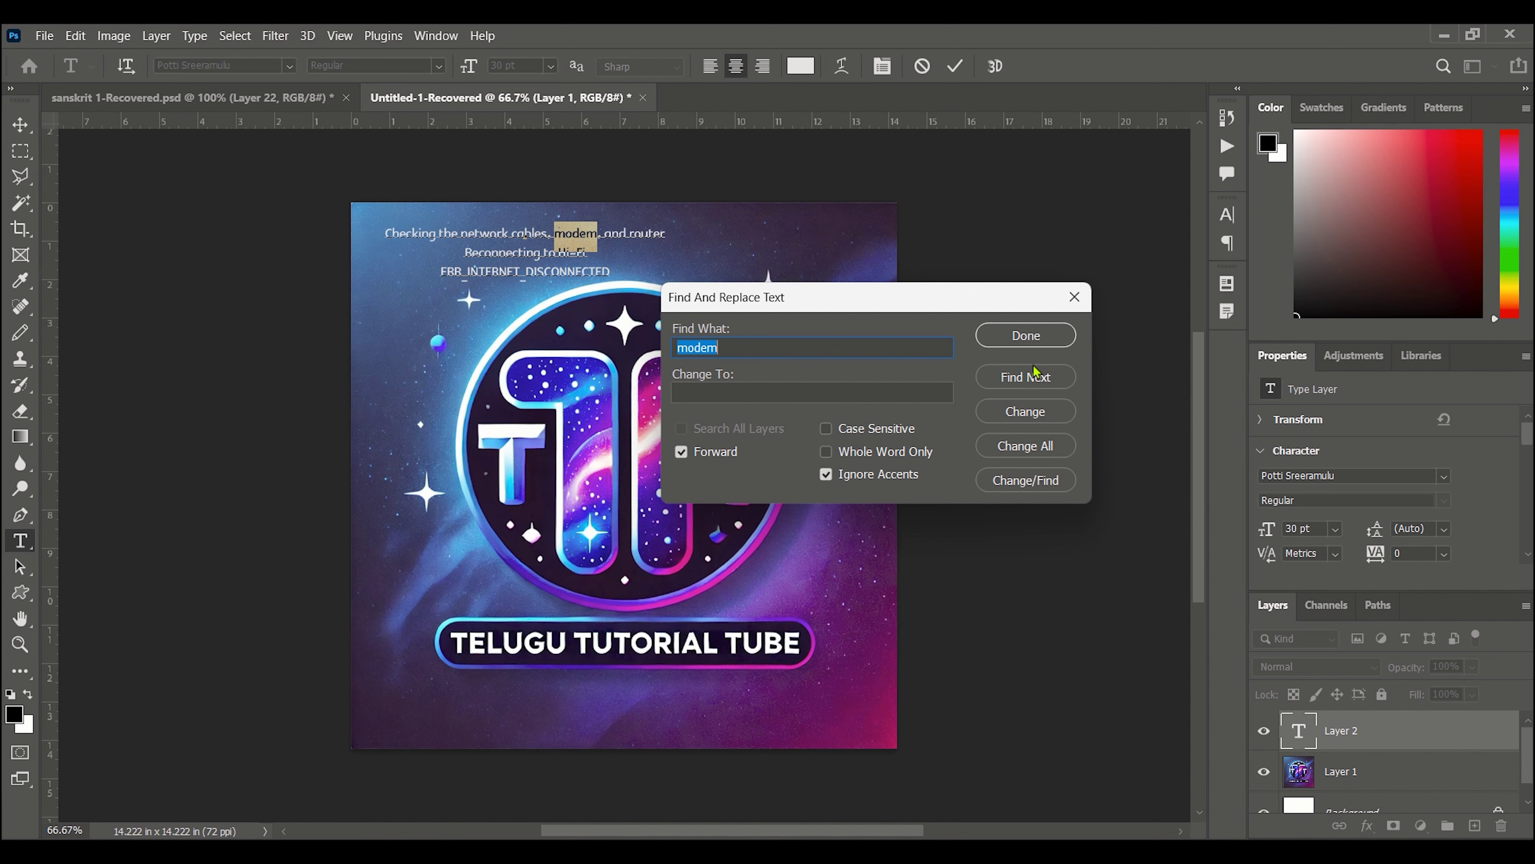
left_click(1087, 298)
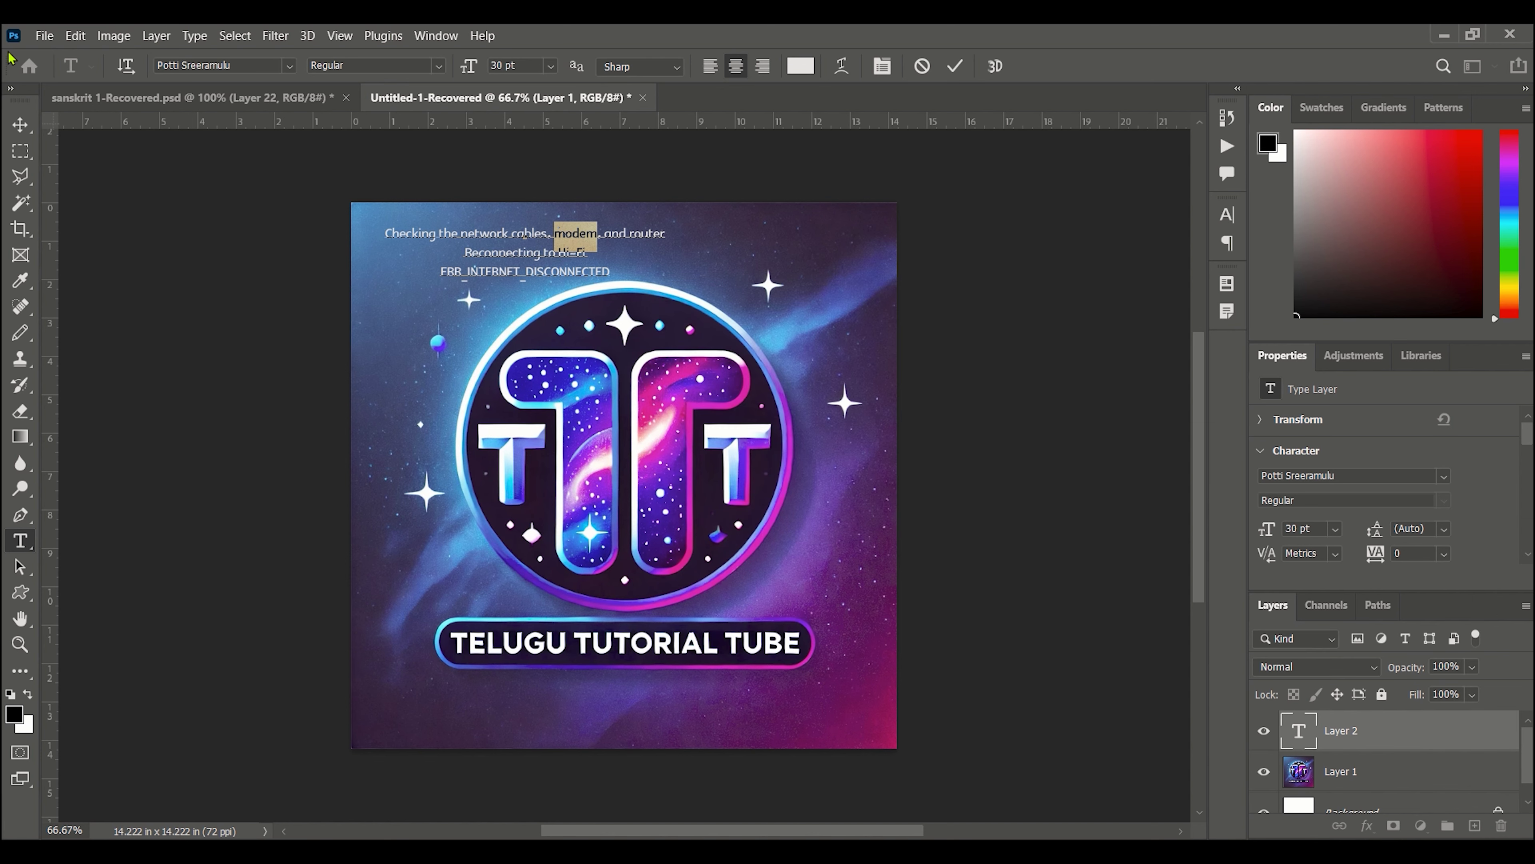
Commit the text edits with the Move tool and select the galaxy logo's Layer 1.
left_click(76, 36)
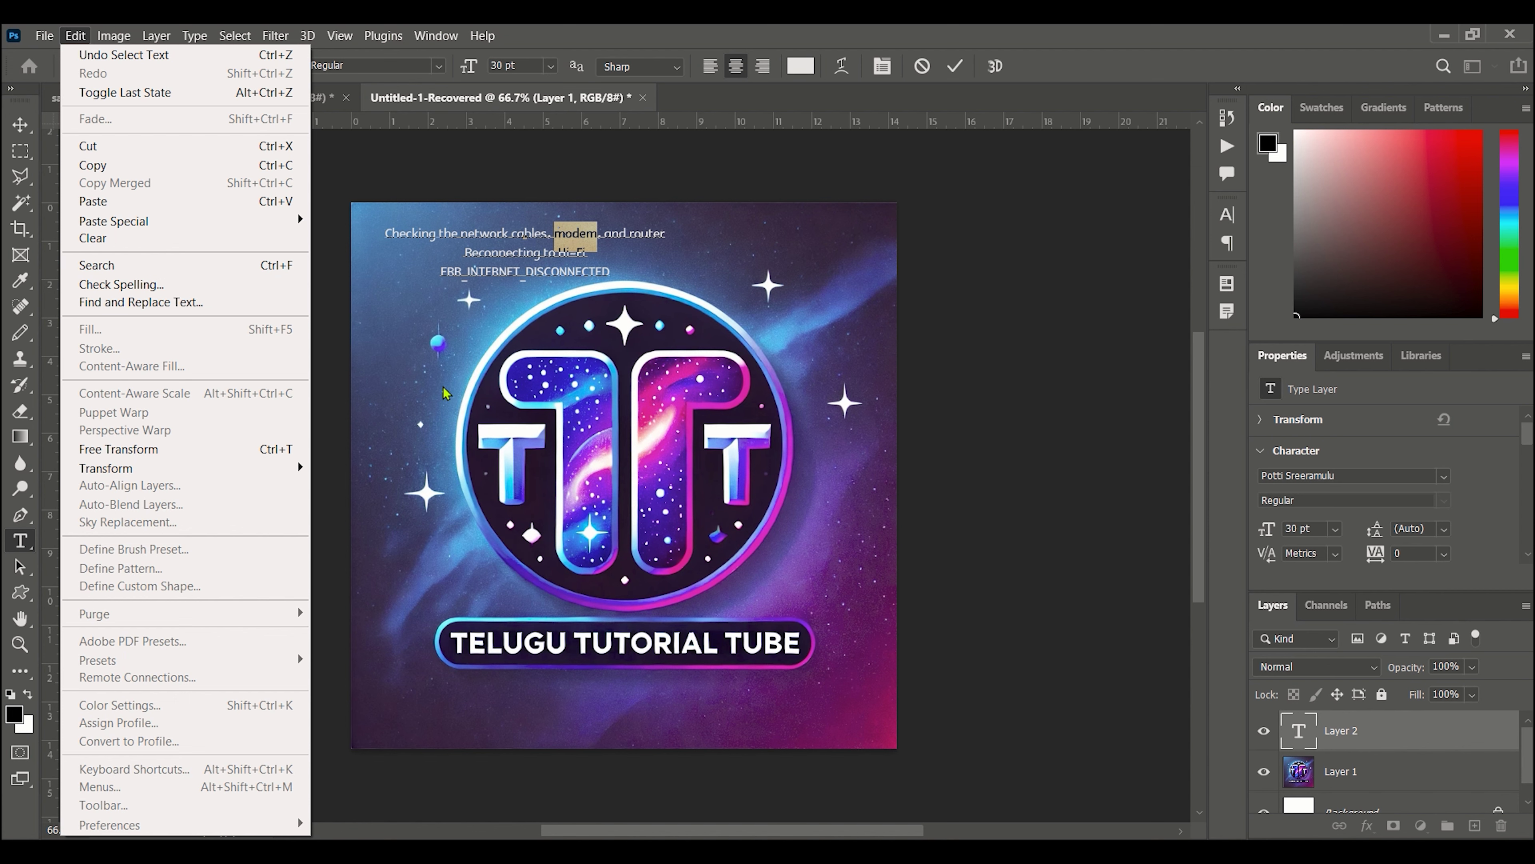
left_click(1009, 33)
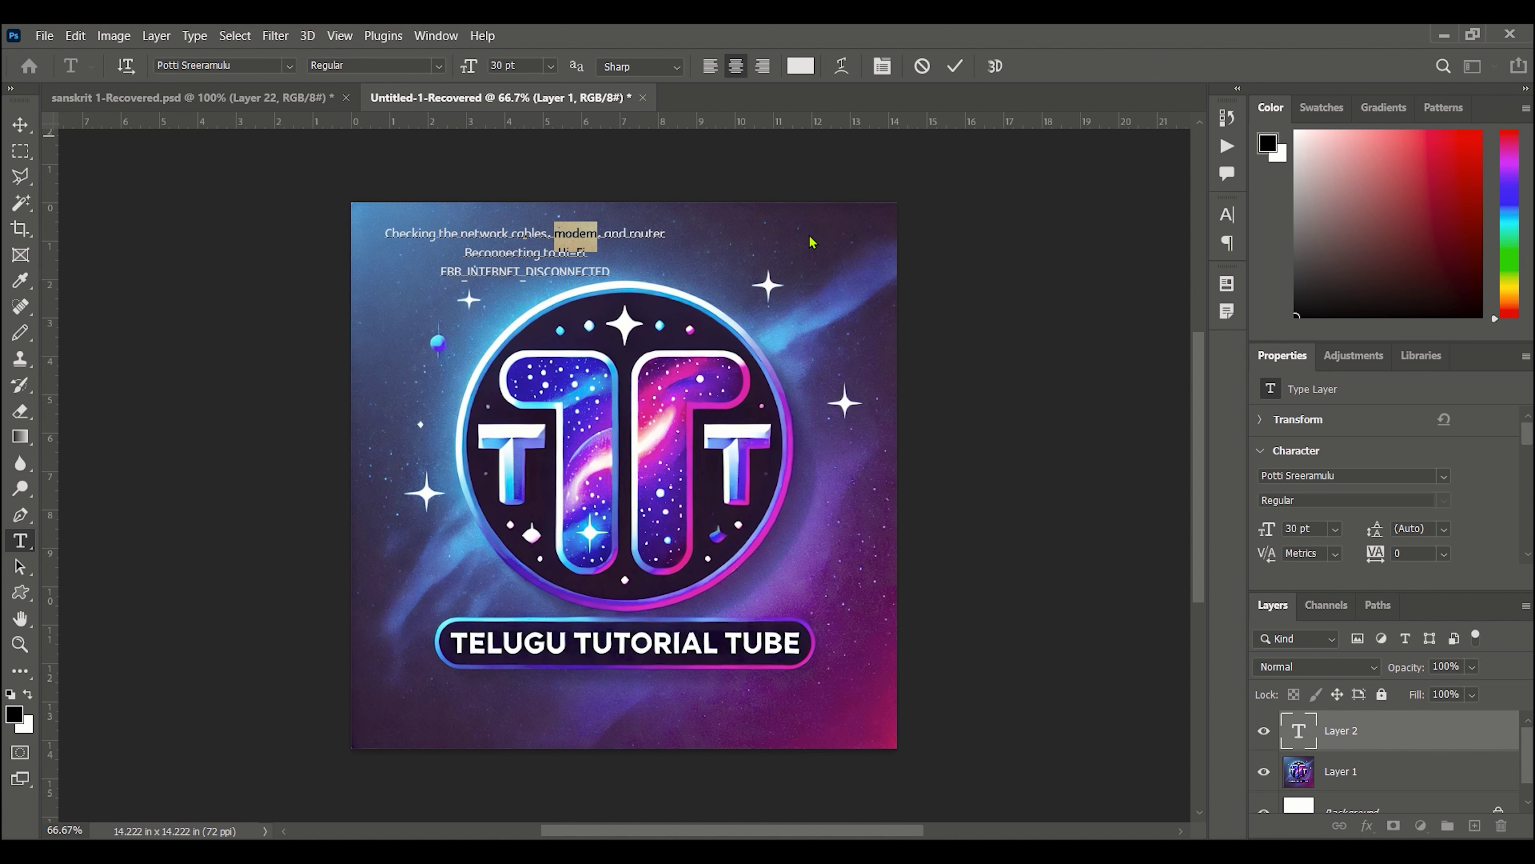
left_click(20, 126)
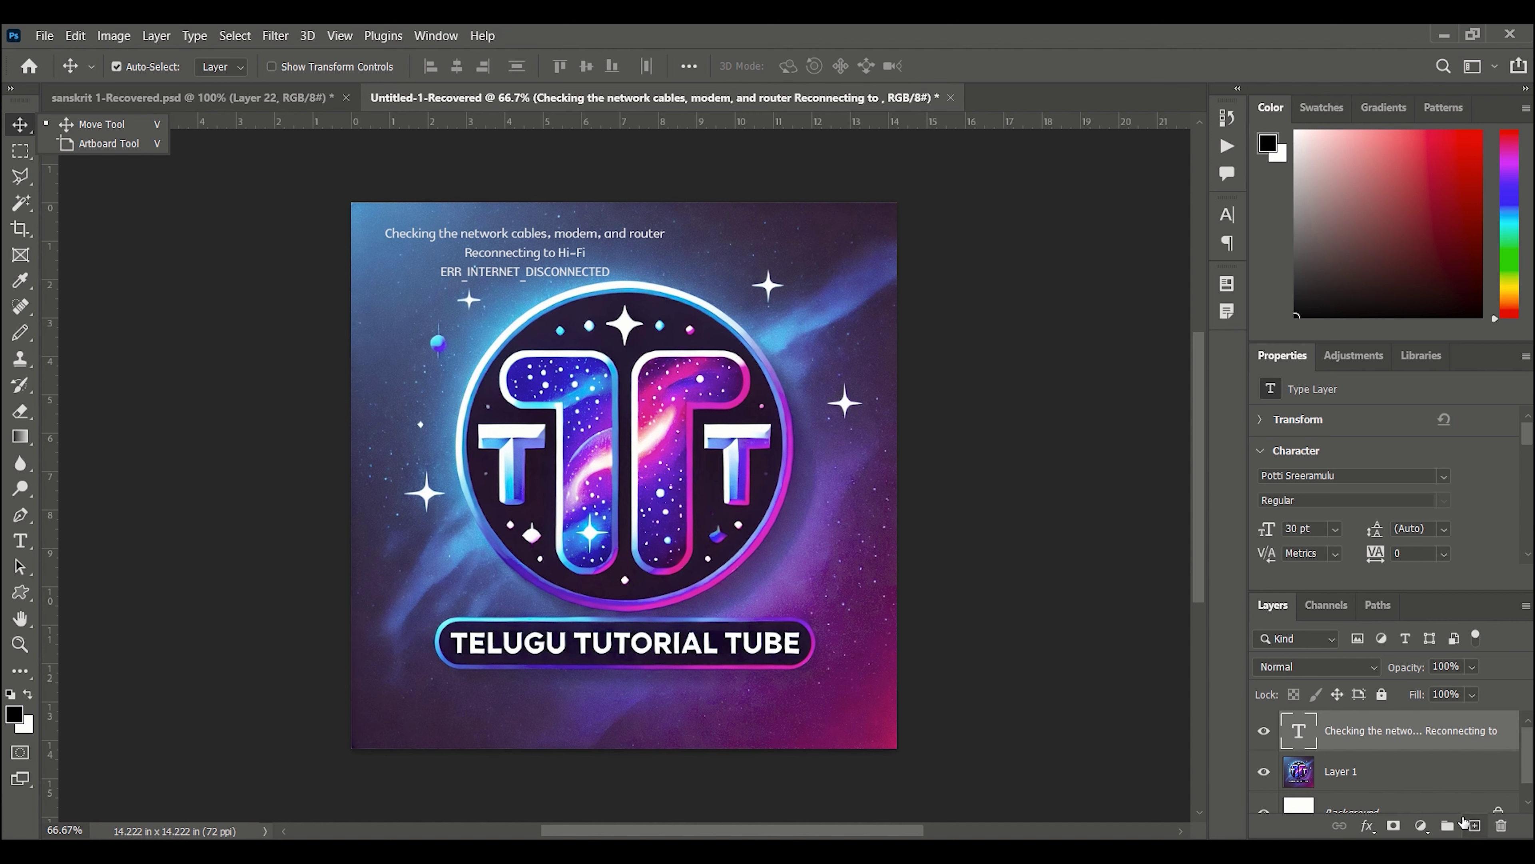
left_click(1423, 774)
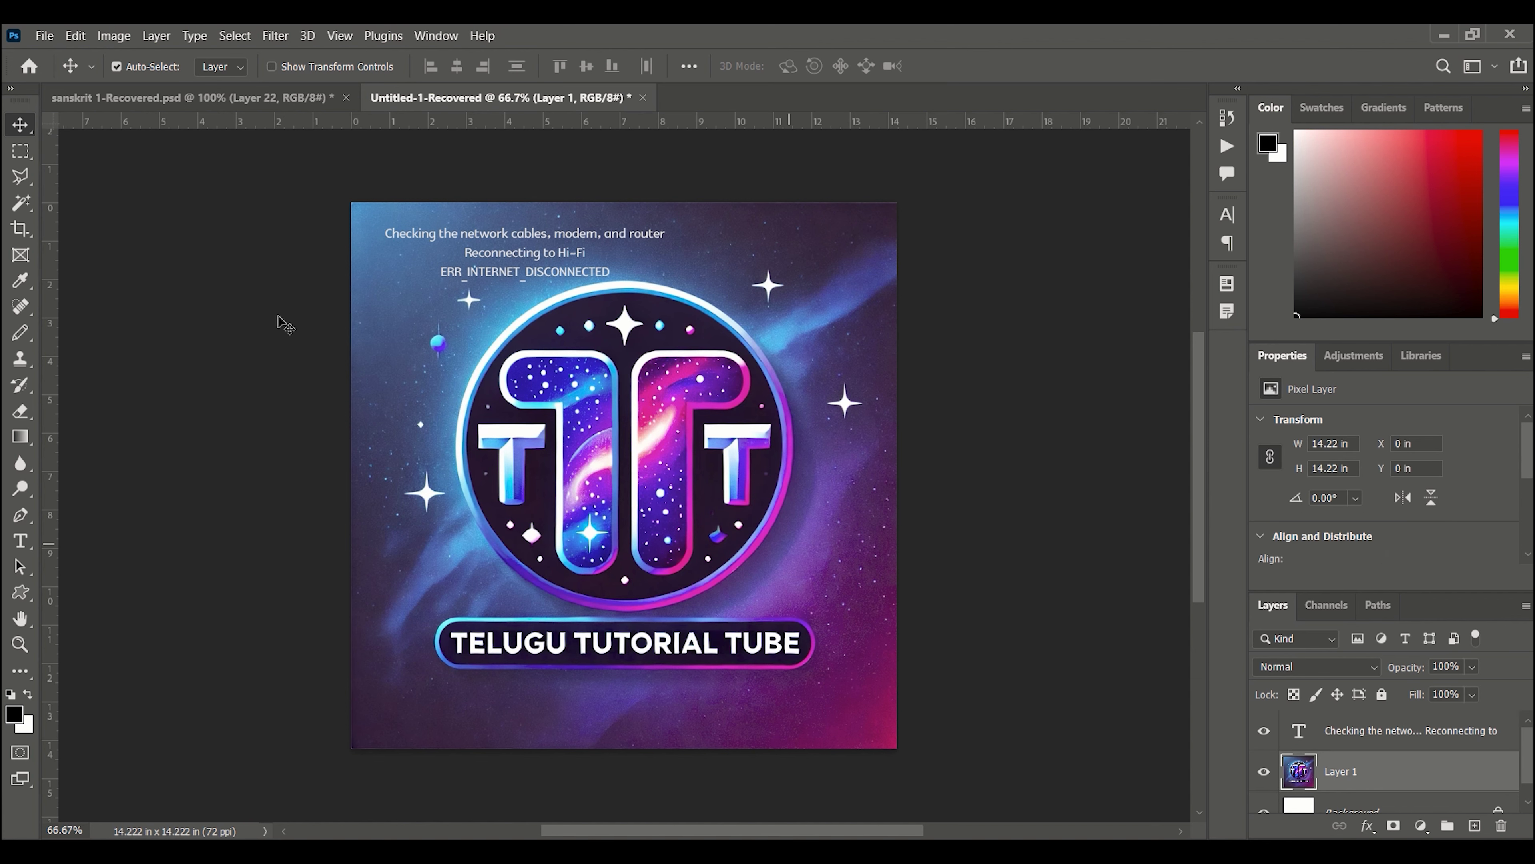
left_click(75, 36)
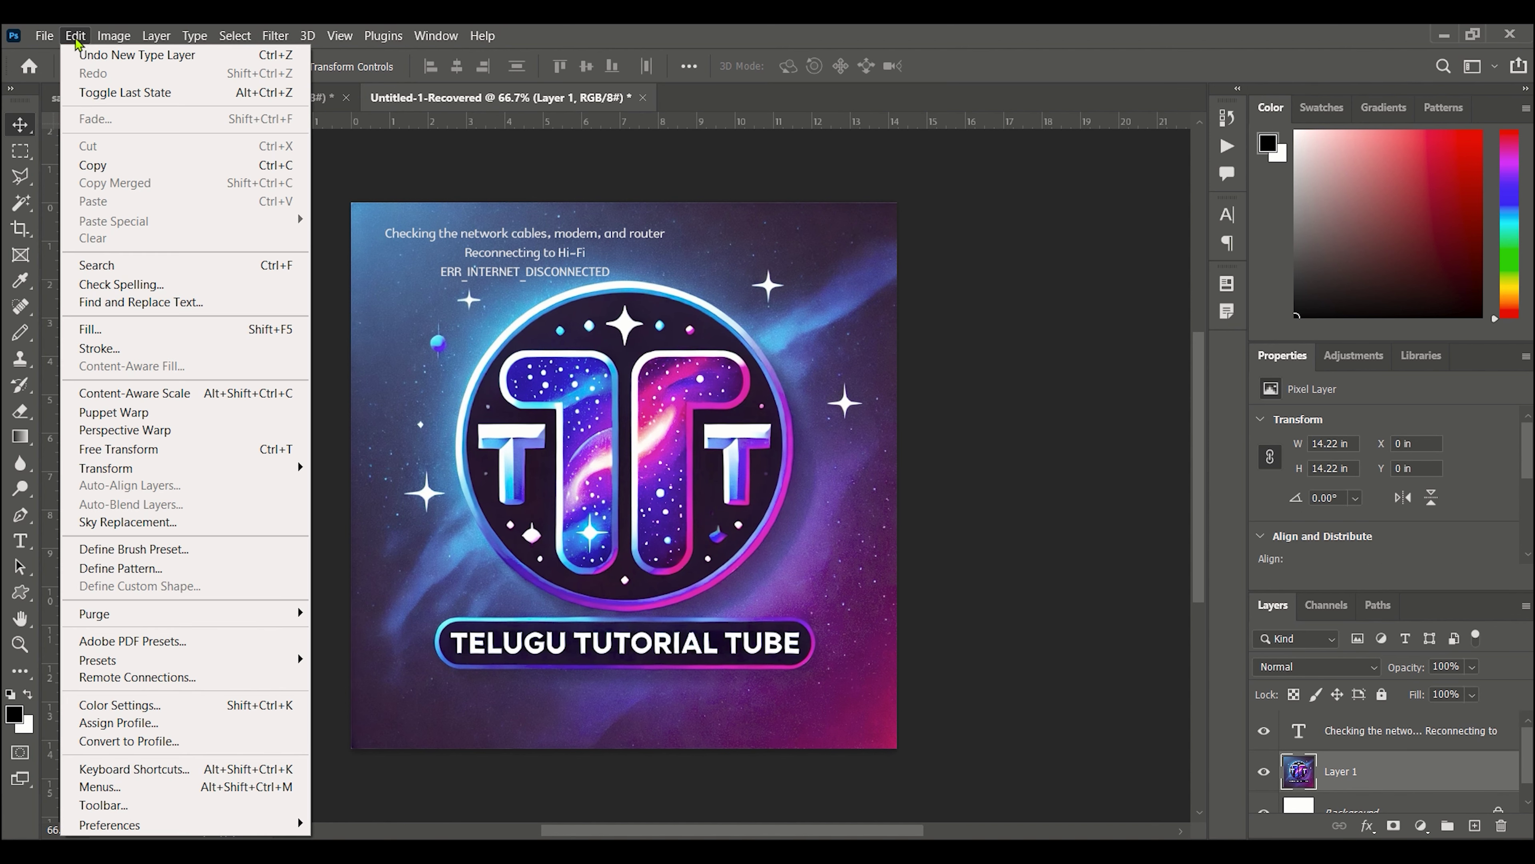
Configure Edit > Fill with Pattern contents and the Brick Fill script.
left_click(112, 330)
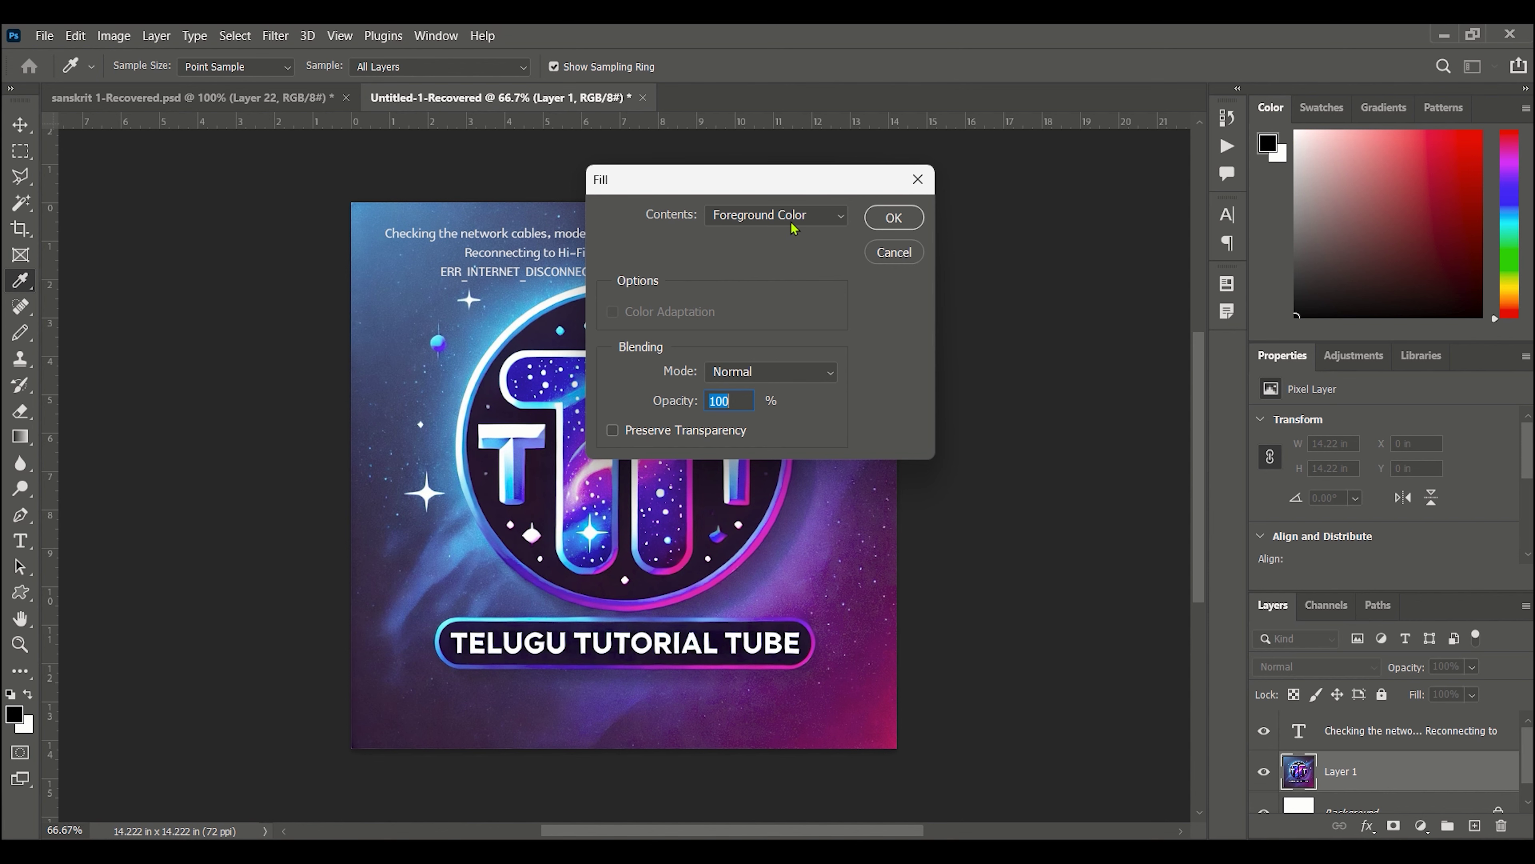
left_click(795, 219)
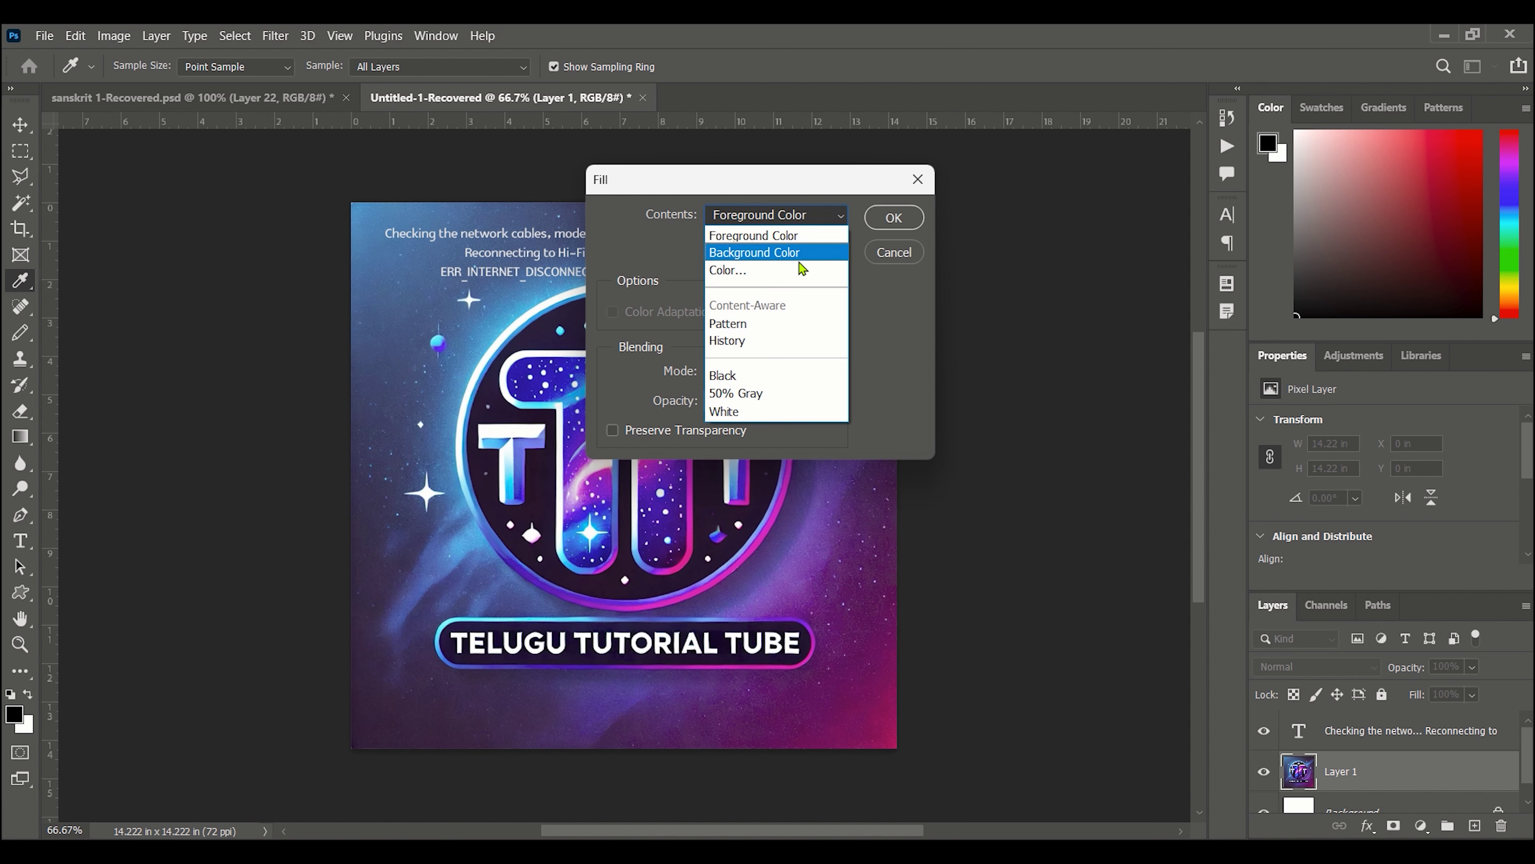
left_click(801, 322)
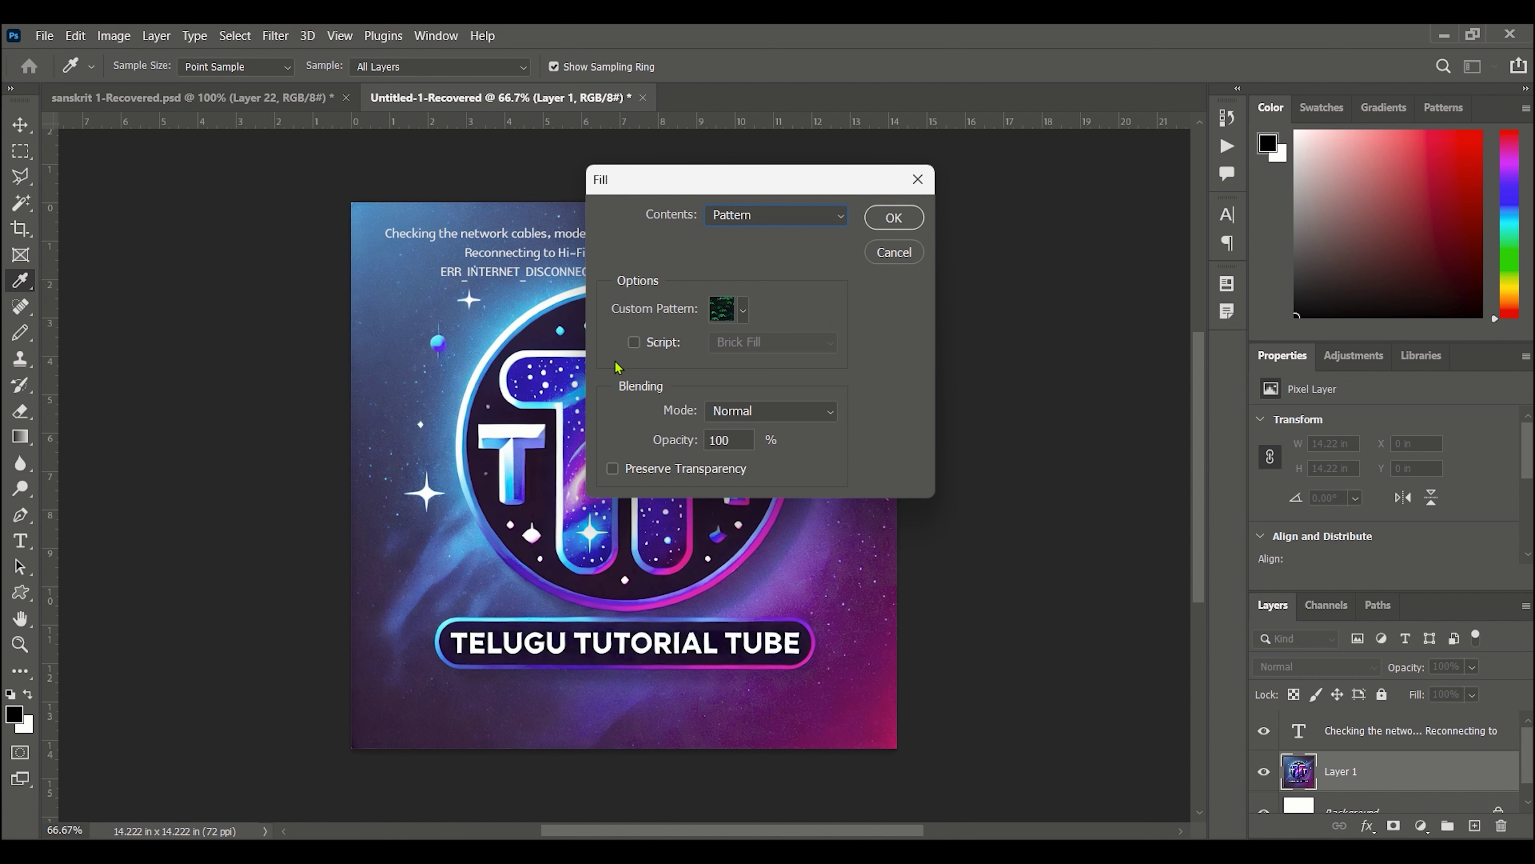
left_click(635, 343)
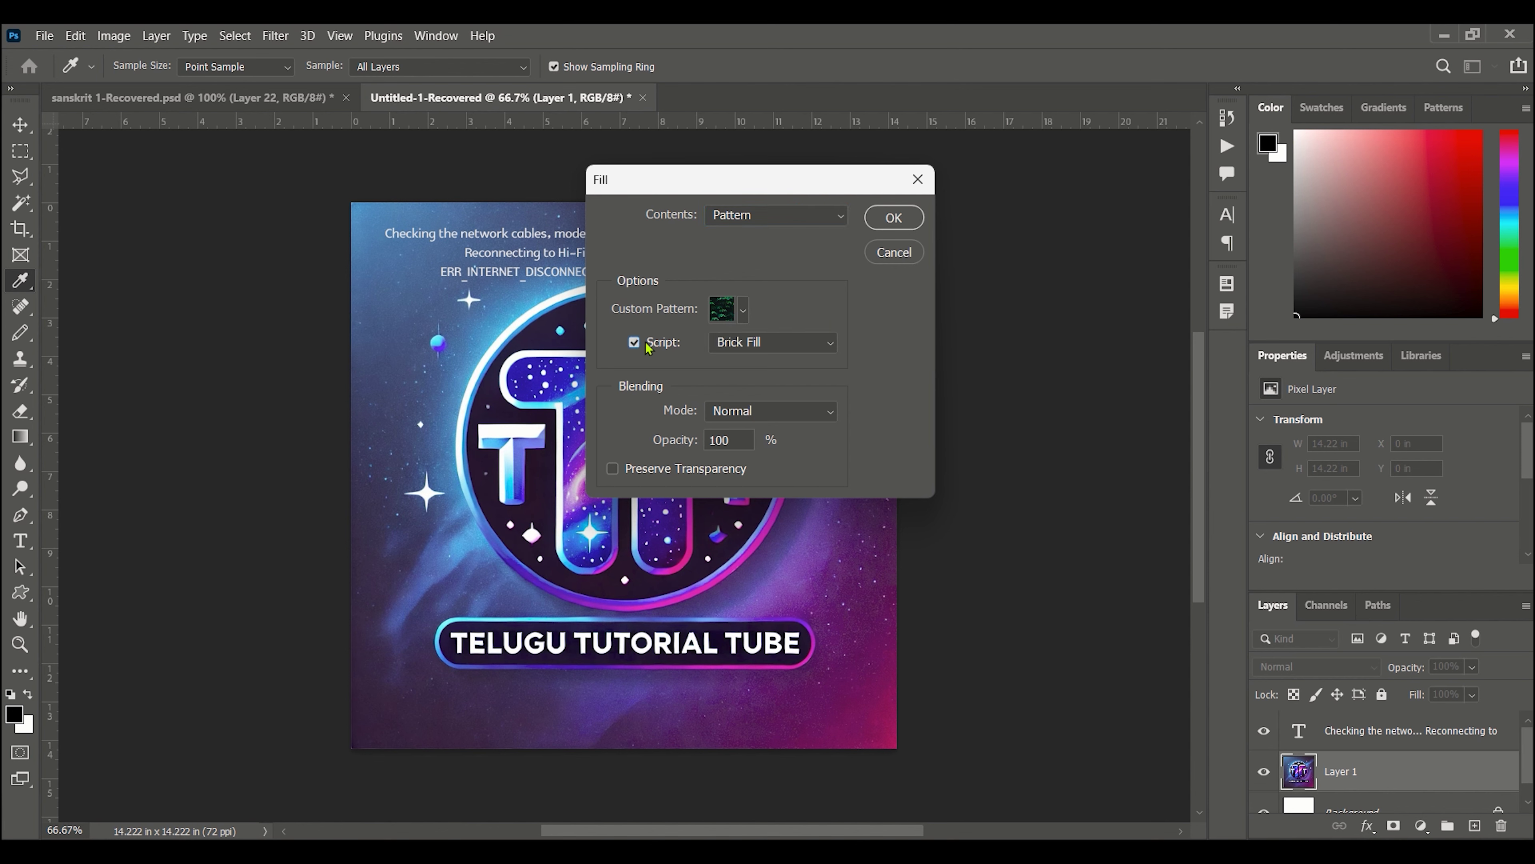
left_click(775, 342)
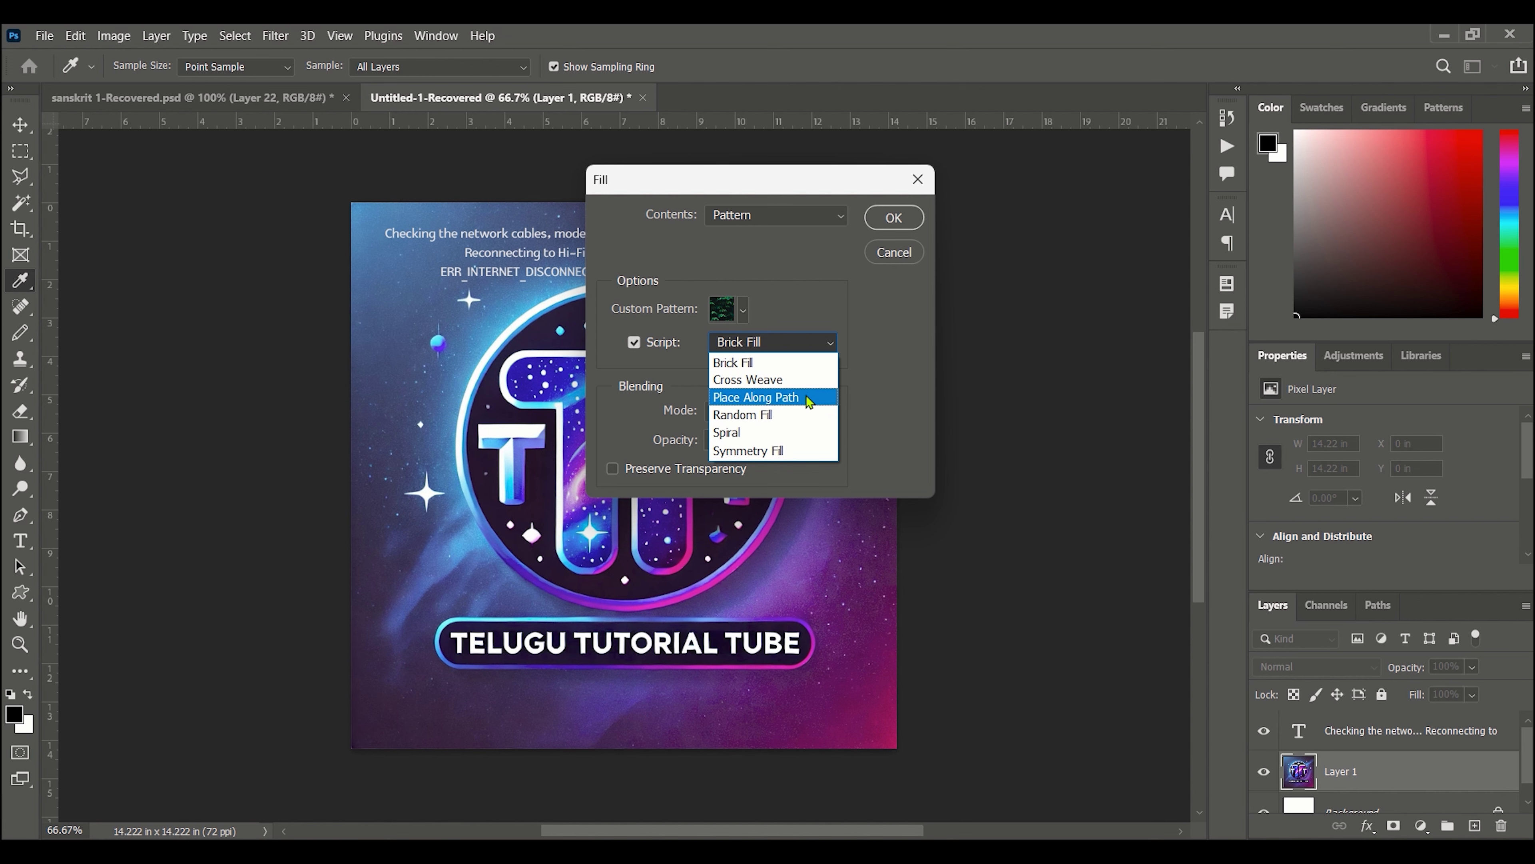
left_click(810, 416)
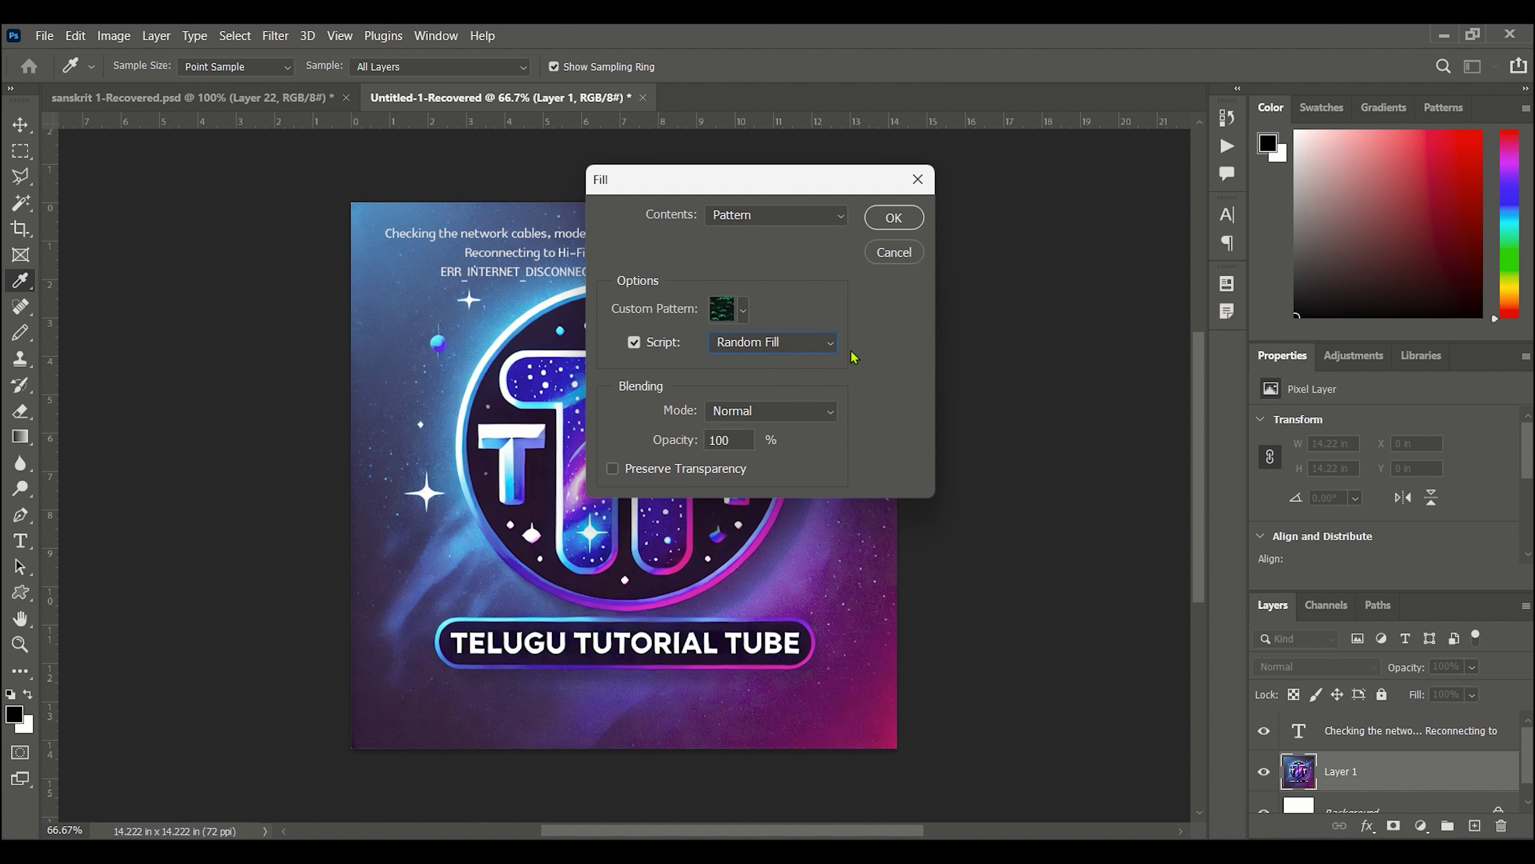
left_click(753, 344)
left_click(754, 363)
left_click(890, 218)
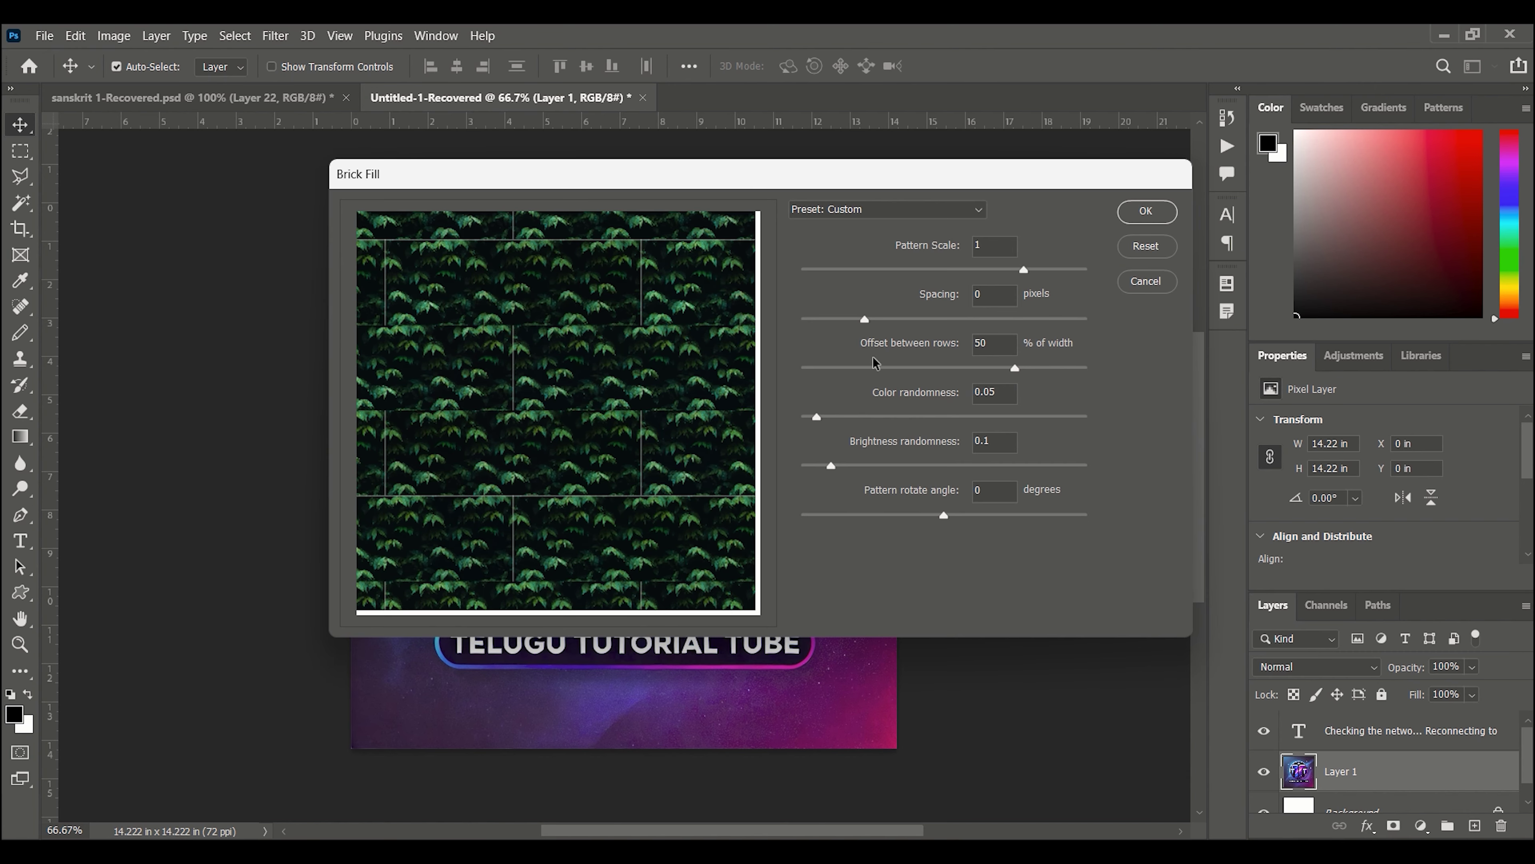
Apply a leaf Brick Fill at 0.69 pattern scale with adjusted spacing, then undo it.
left_click_drag(929, 274, 908, 275)
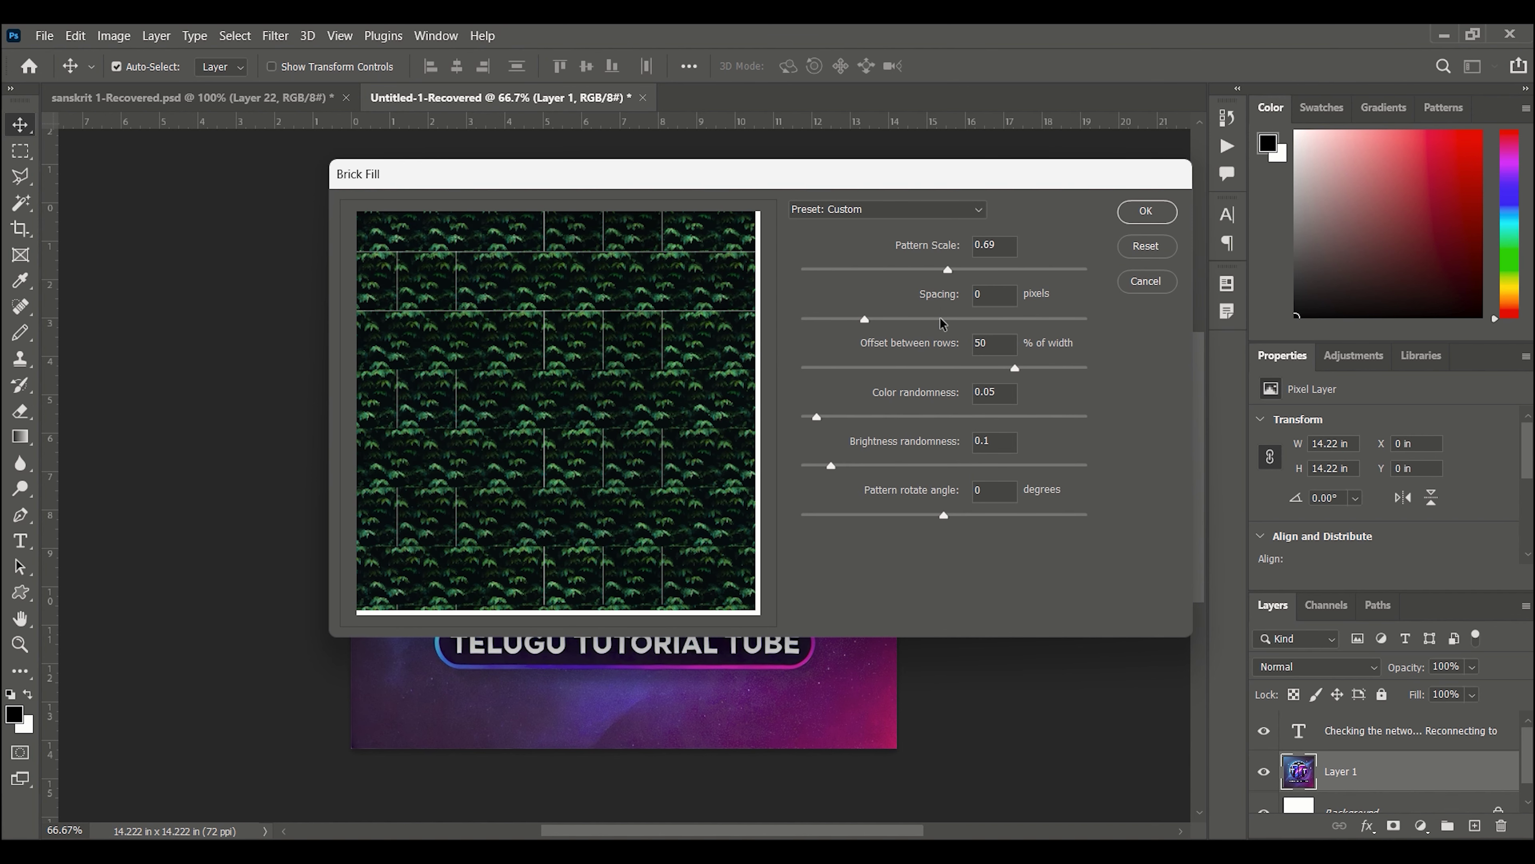
mouse_move(863, 321)
left_mouse_down()
mouse_move(909, 328)
mouse_move(841, 318)
left_mouse_up()
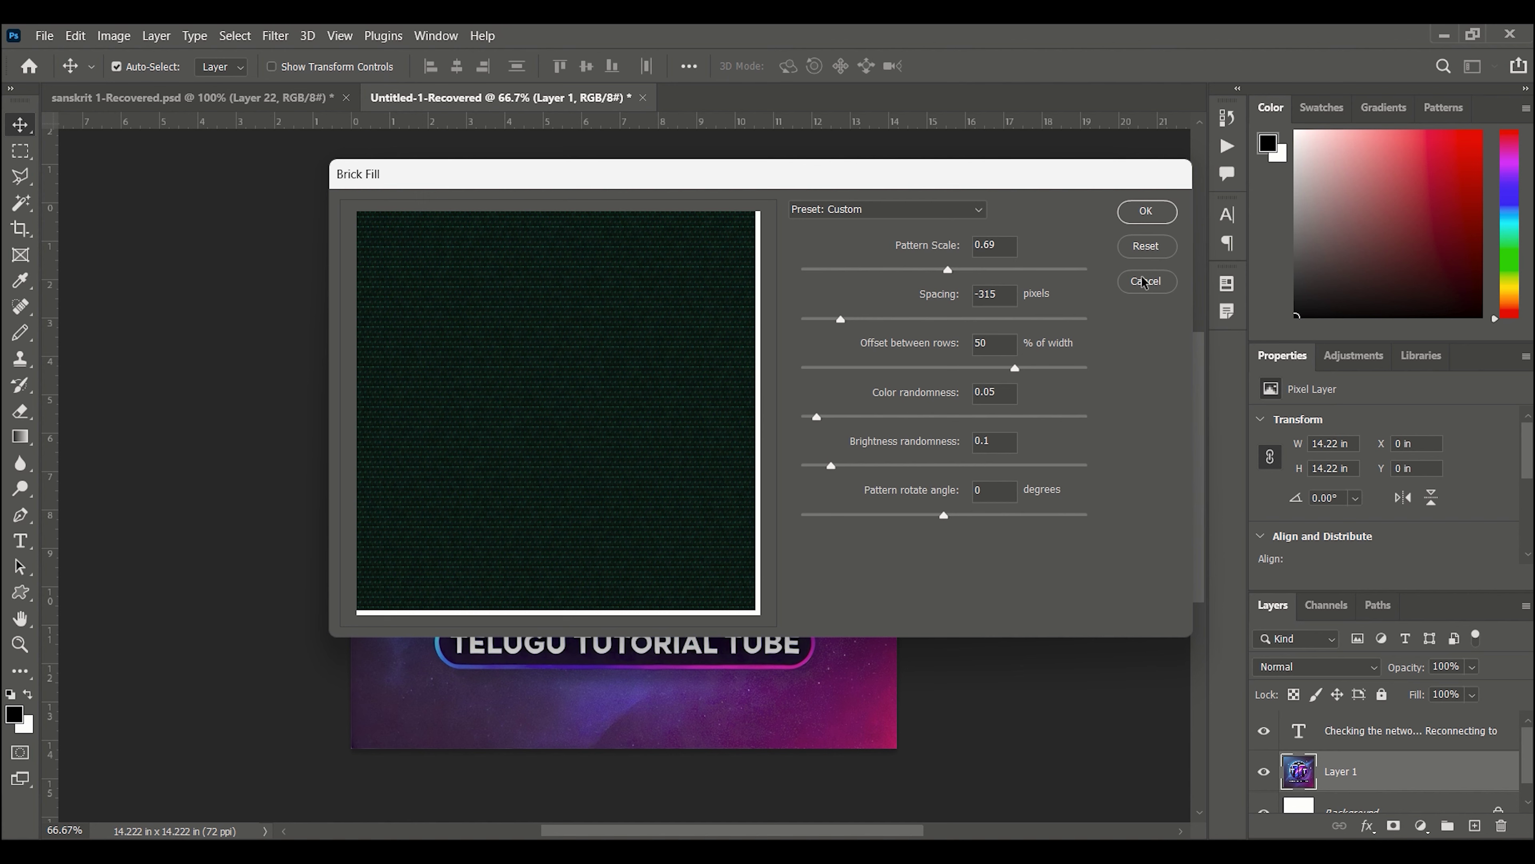
left_click(1144, 211)
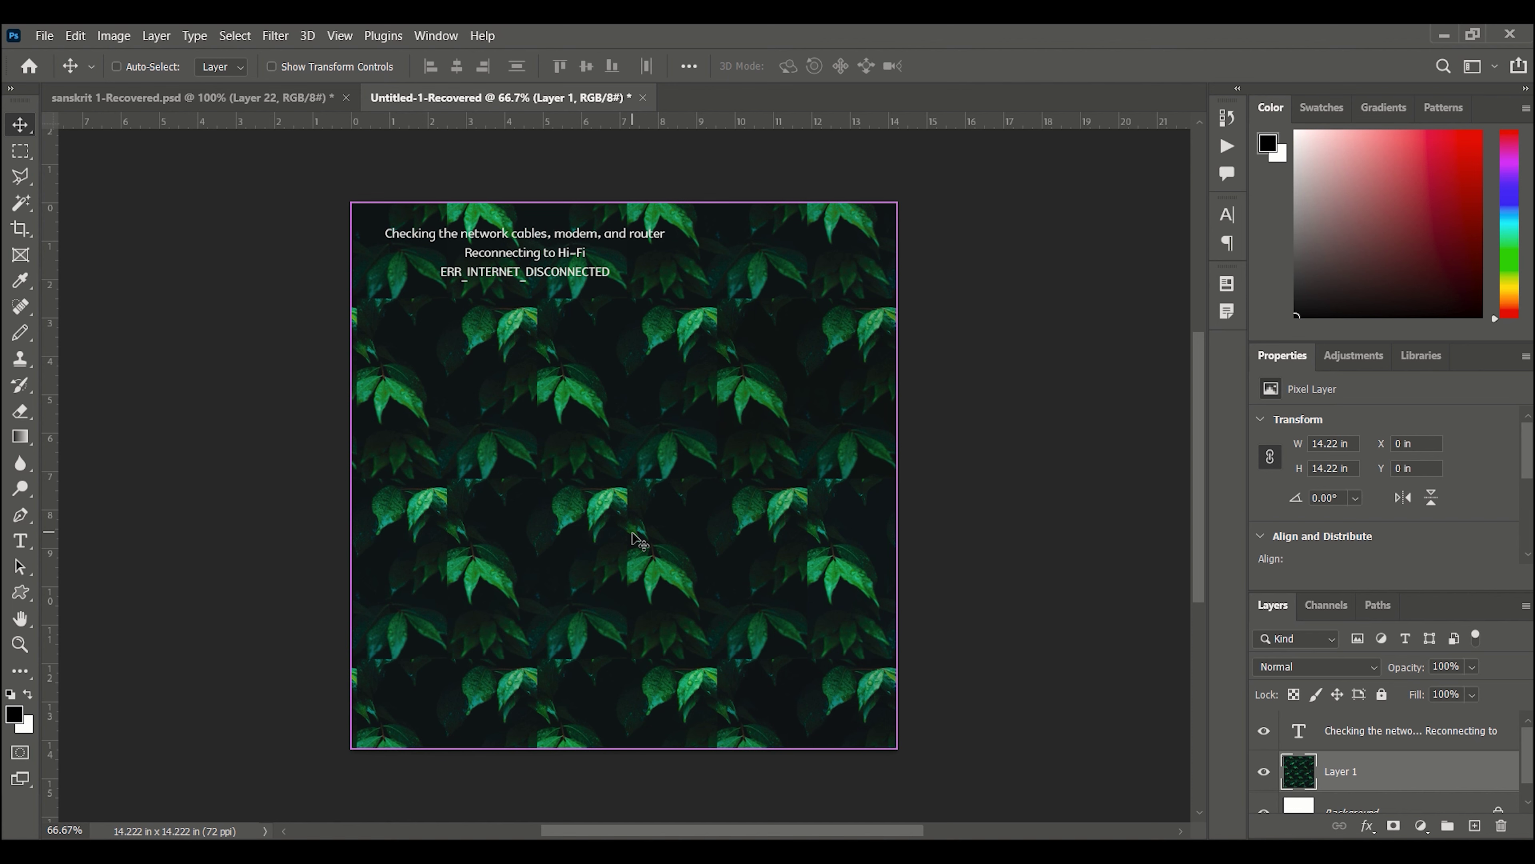
key("ctrl+z")
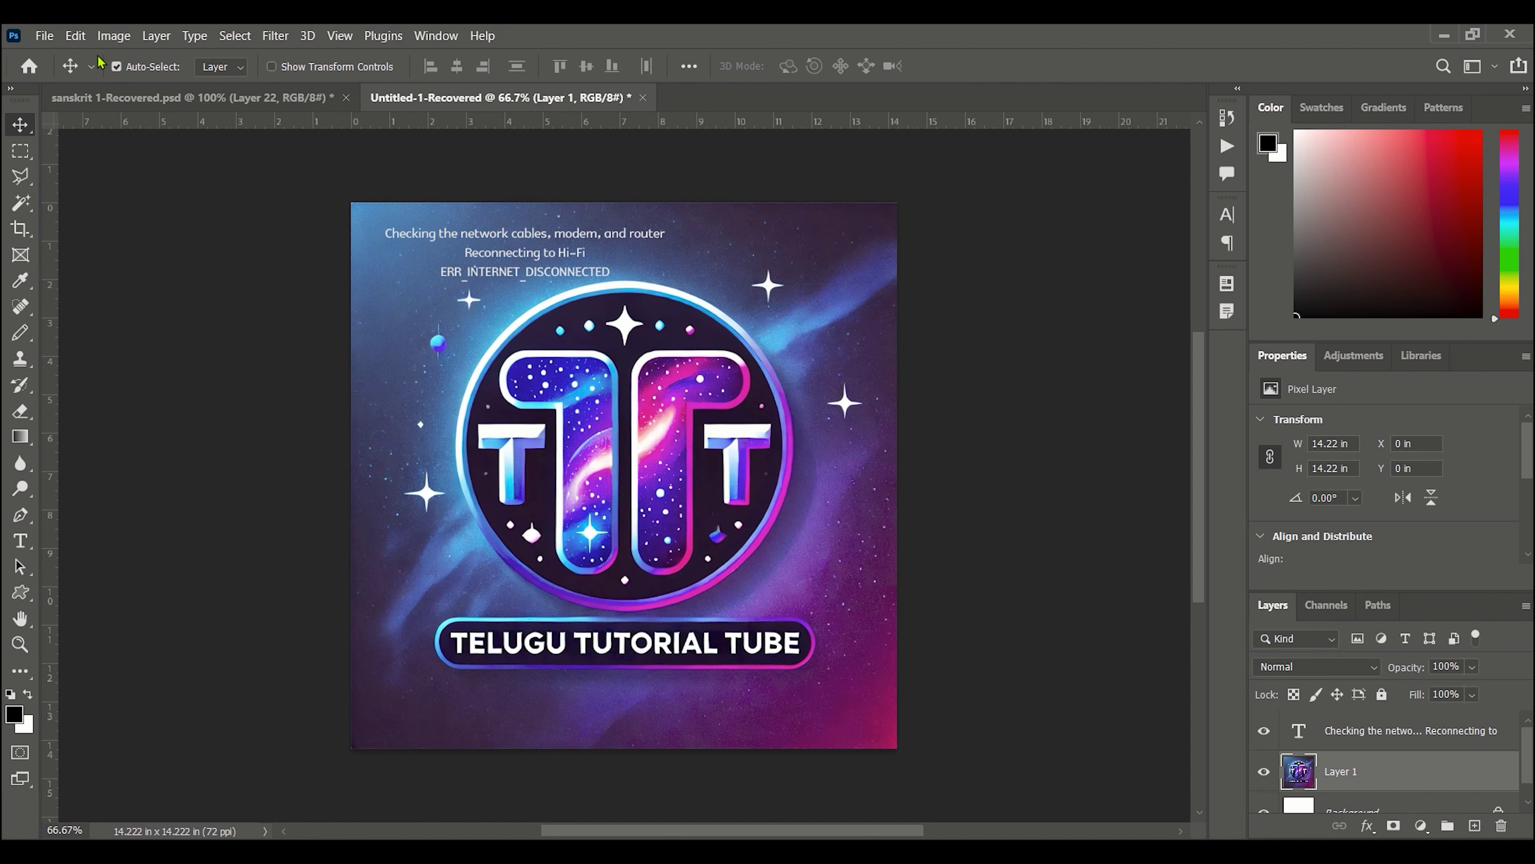
Stroke the logo layer with a 1 px red (ff0000) centred stroke in Screen mode.
left_click(75, 37)
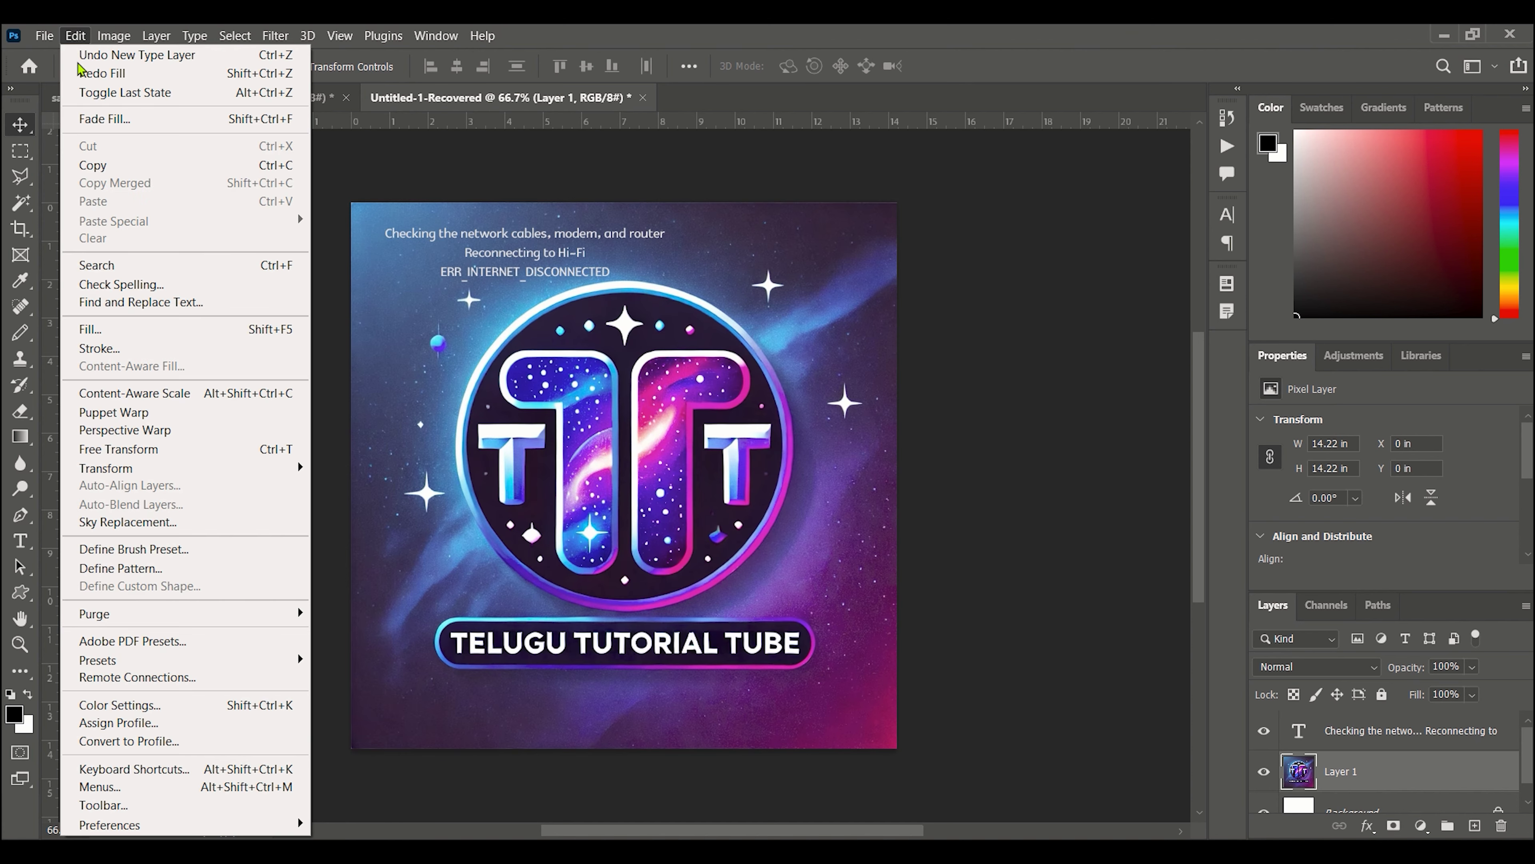
left_click(100, 348)
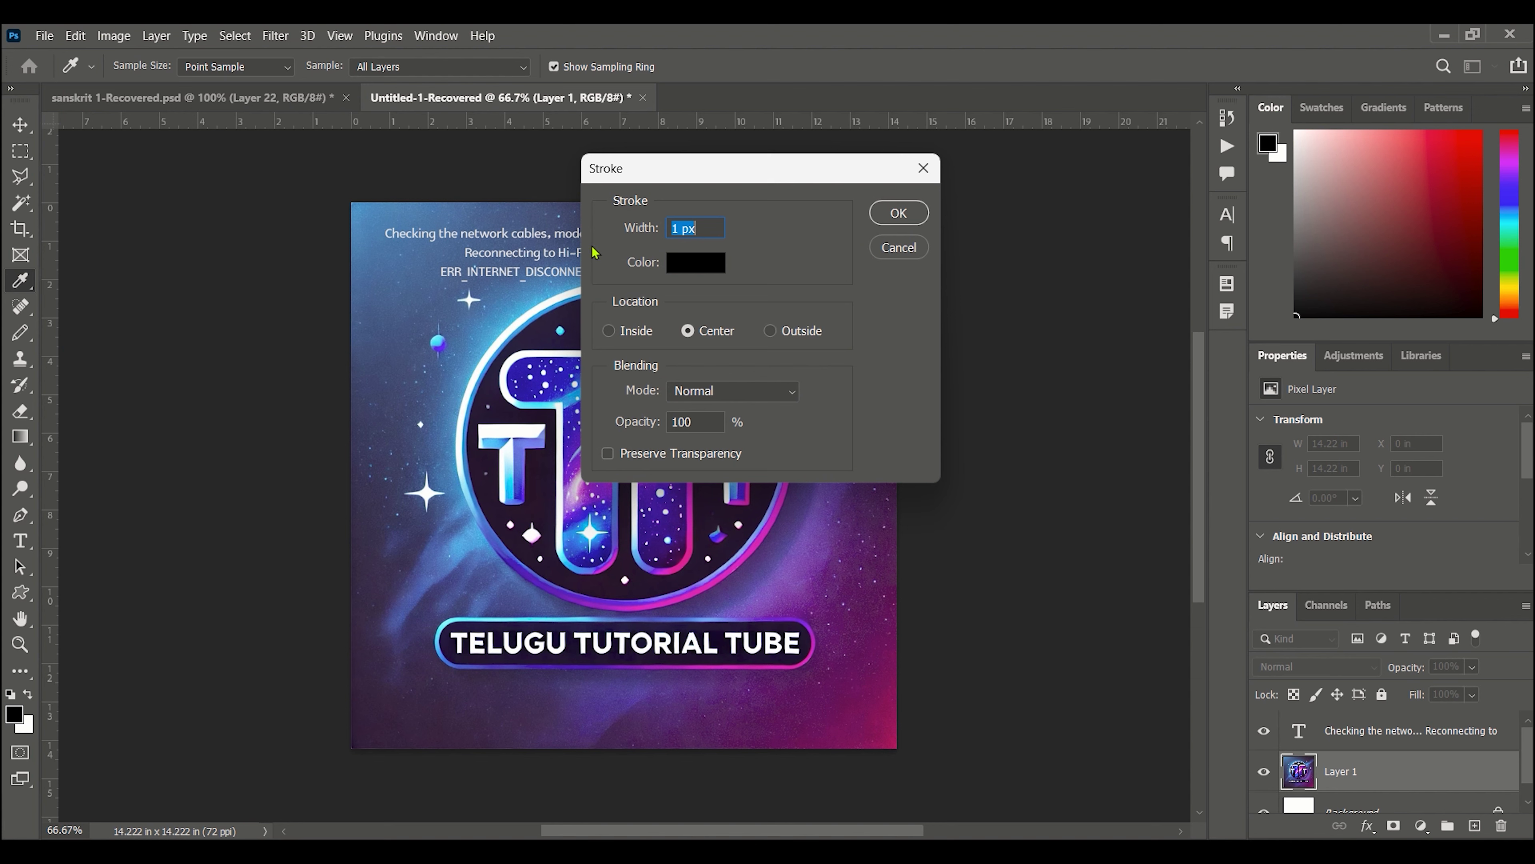
left_click(695, 263)
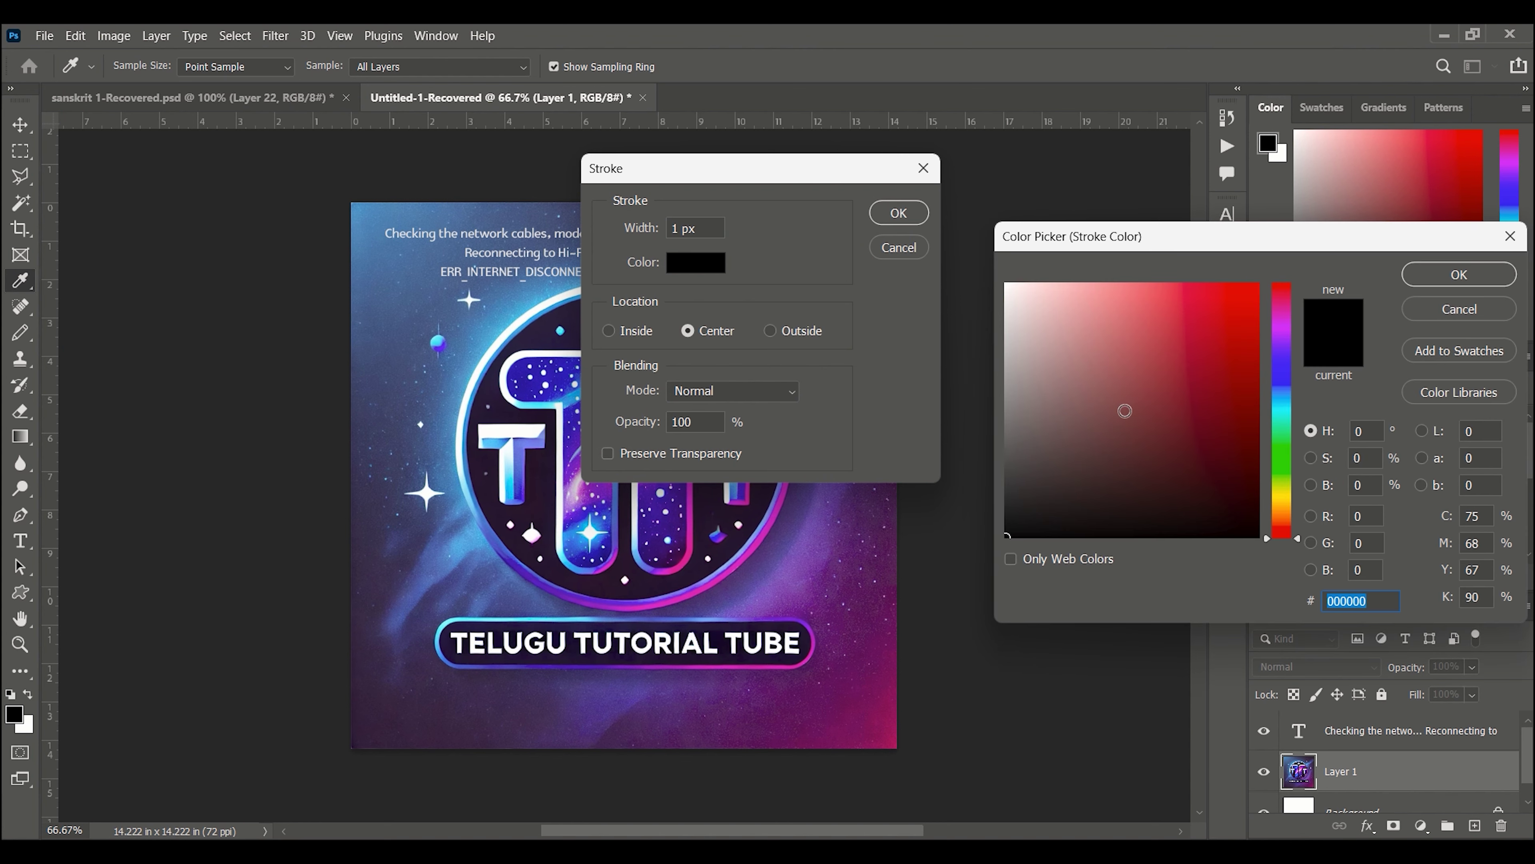
left_click_drag(1117, 419, 1360, 273)
left_click(1438, 279)
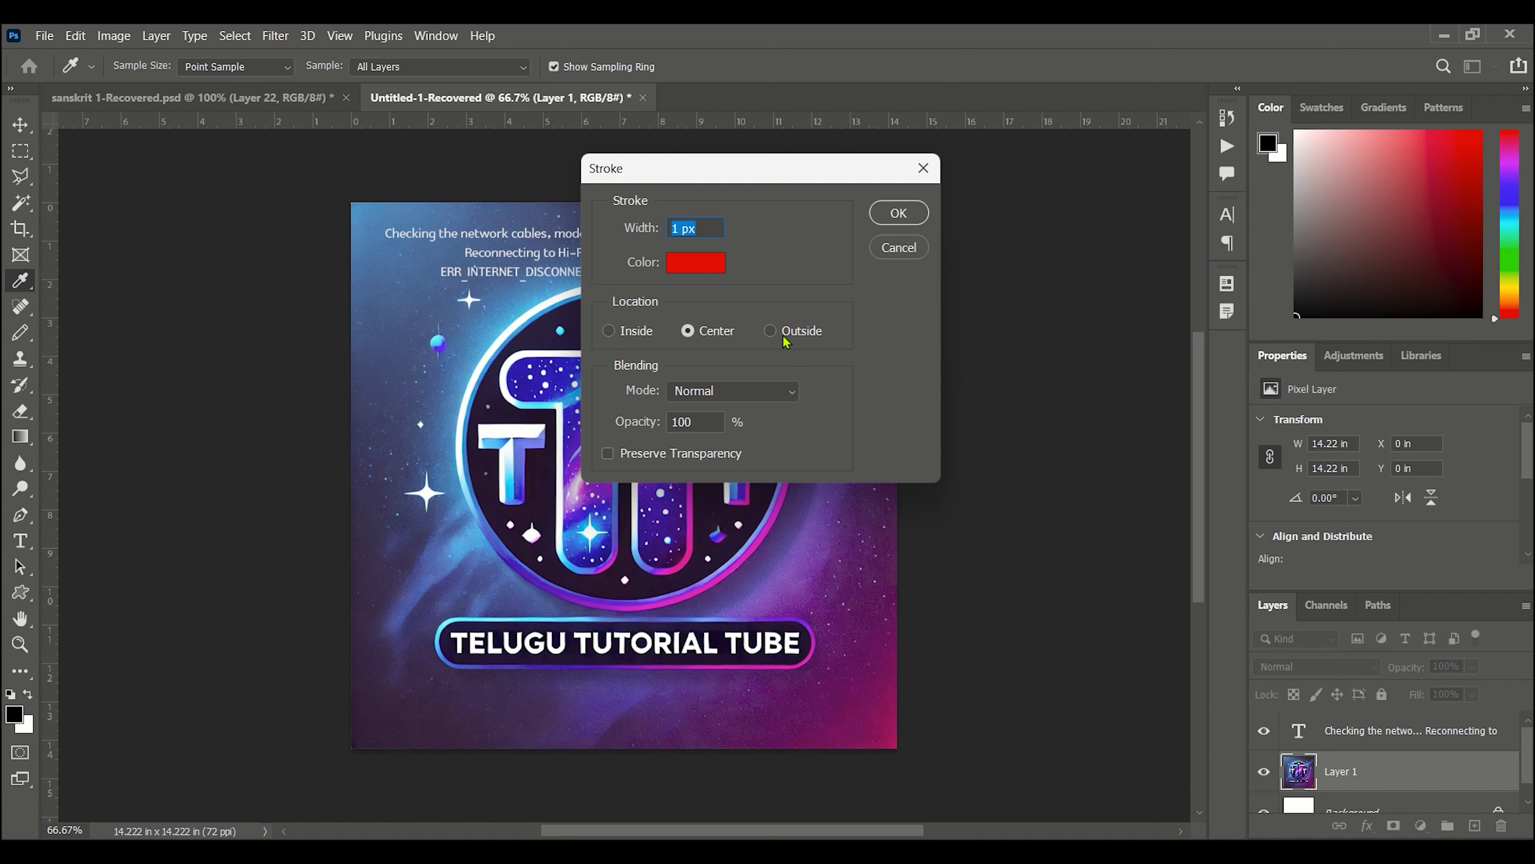
left_click(757, 392)
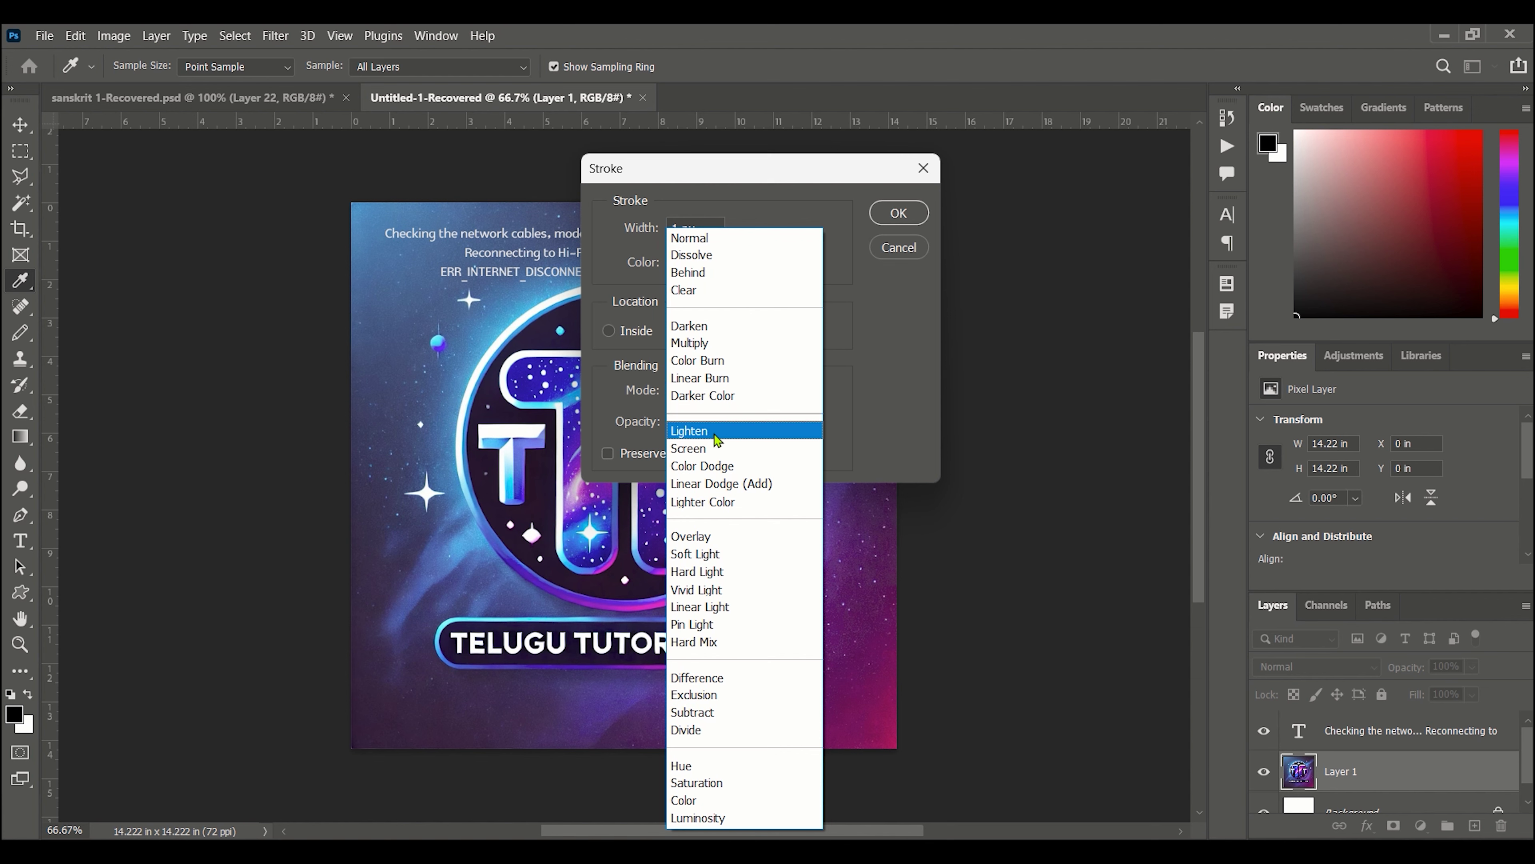
left_click(718, 450)
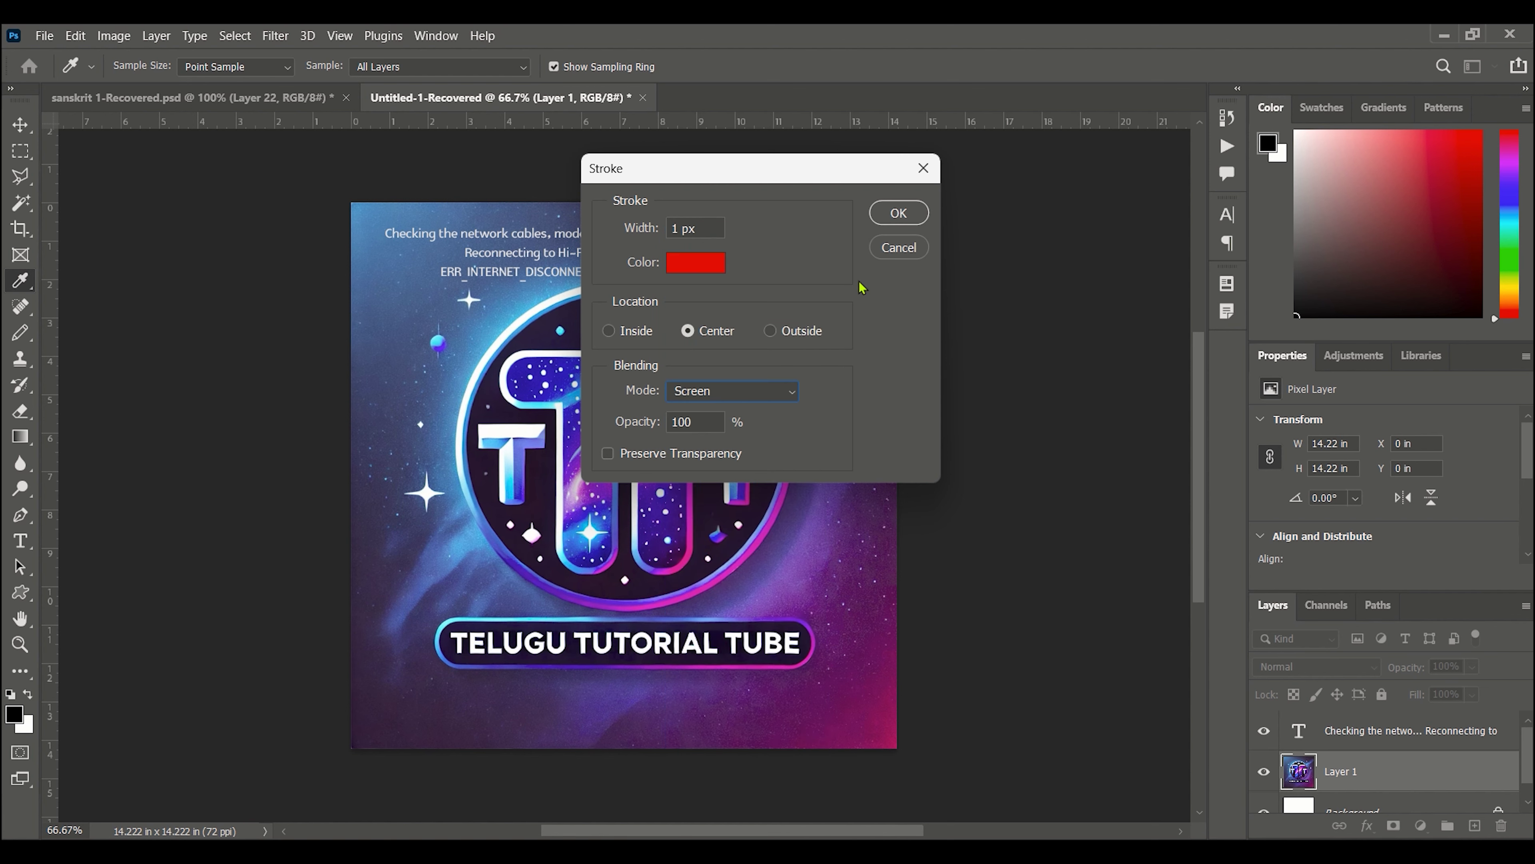
left_click(899, 212)
key("v")
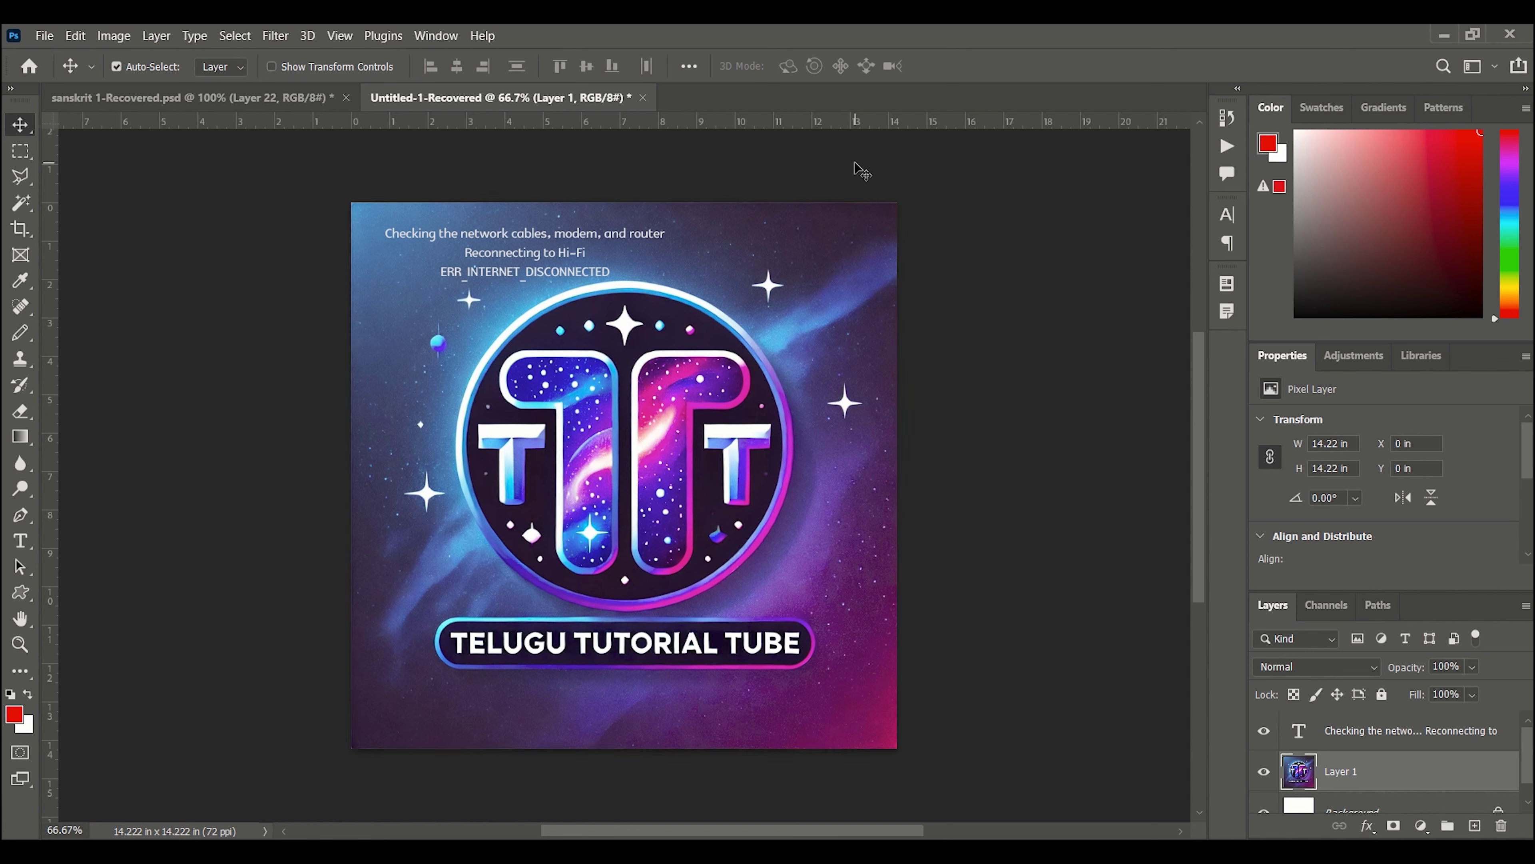
left_click(75, 36)
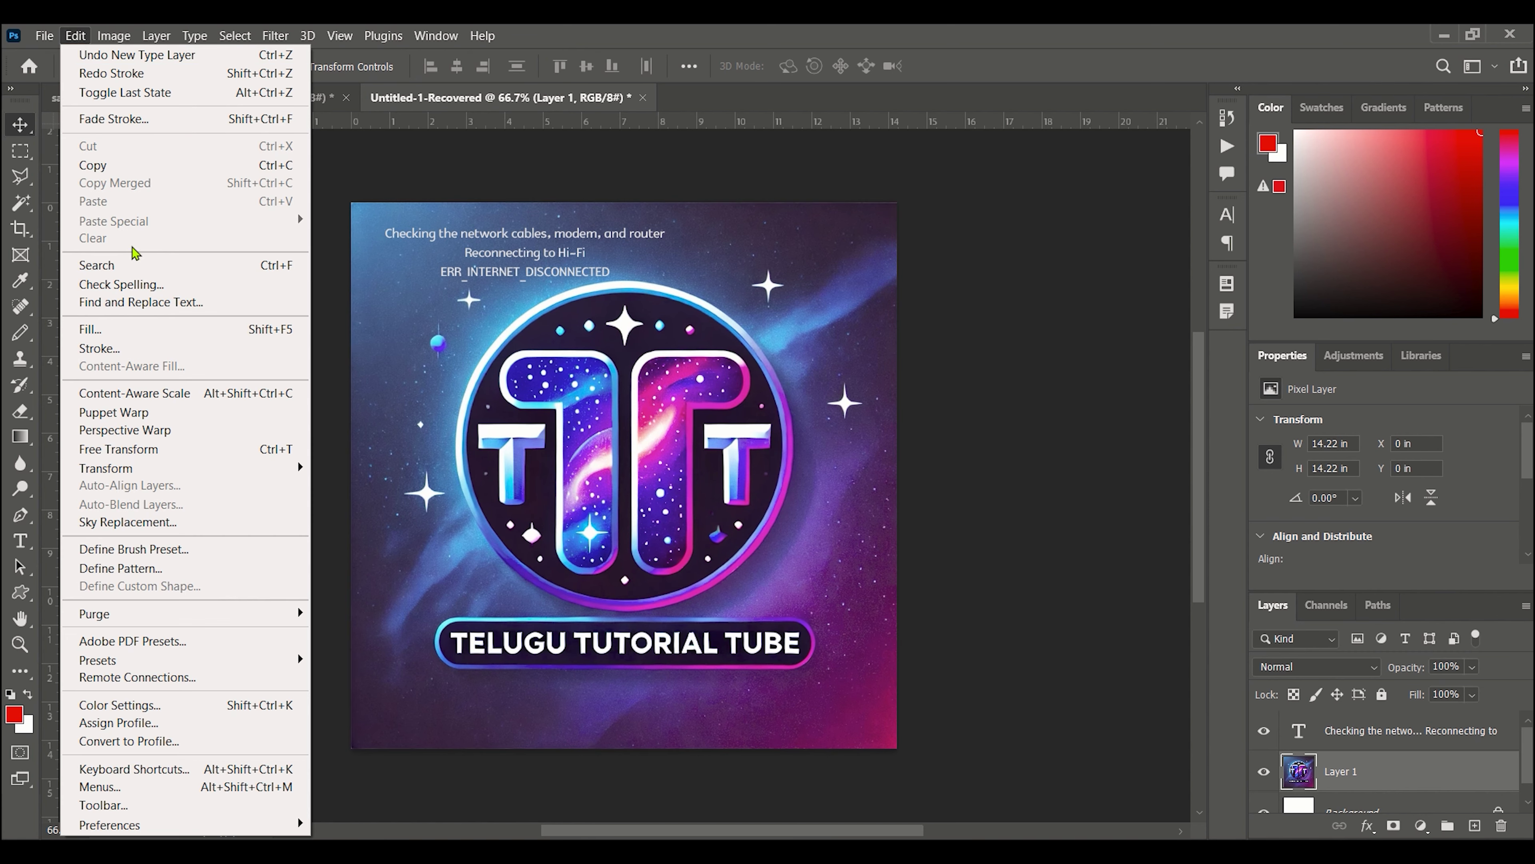
left_click(132, 329)
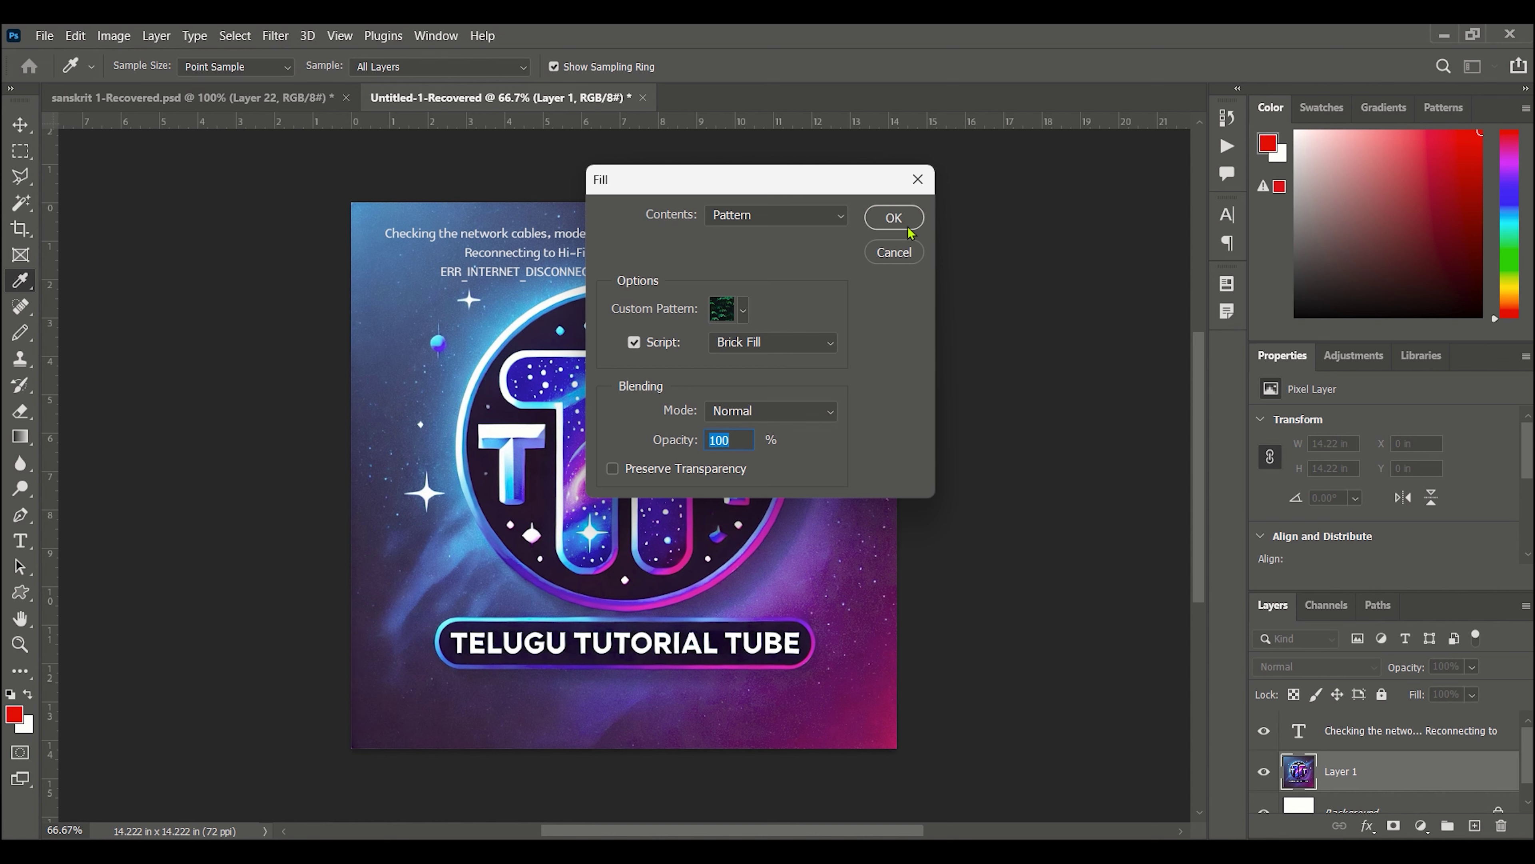
left_click(892, 253)
key("v")
left_click(74, 36)
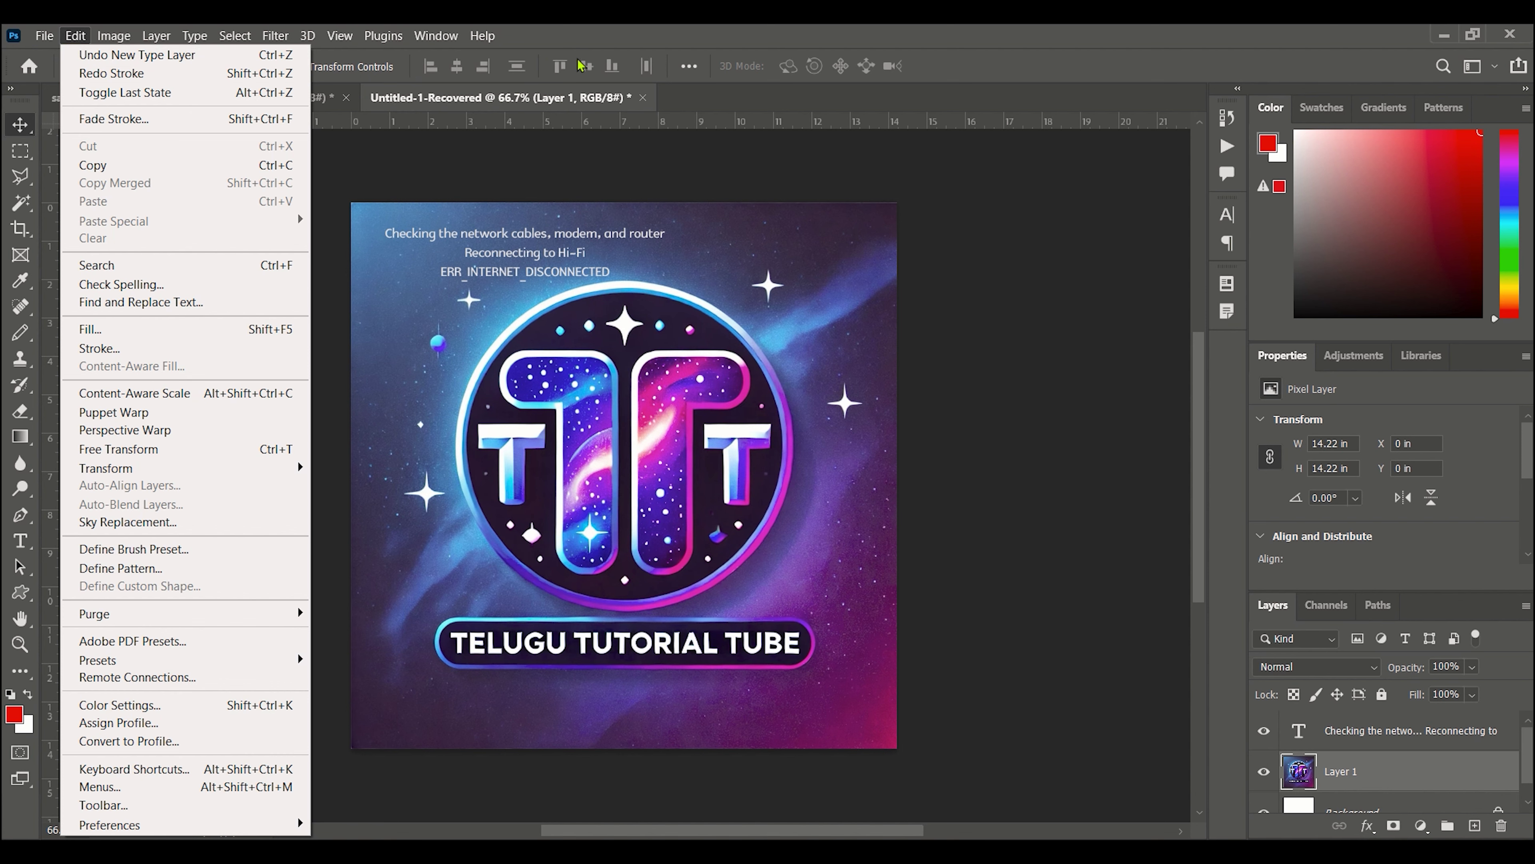
left_click(557, 36)
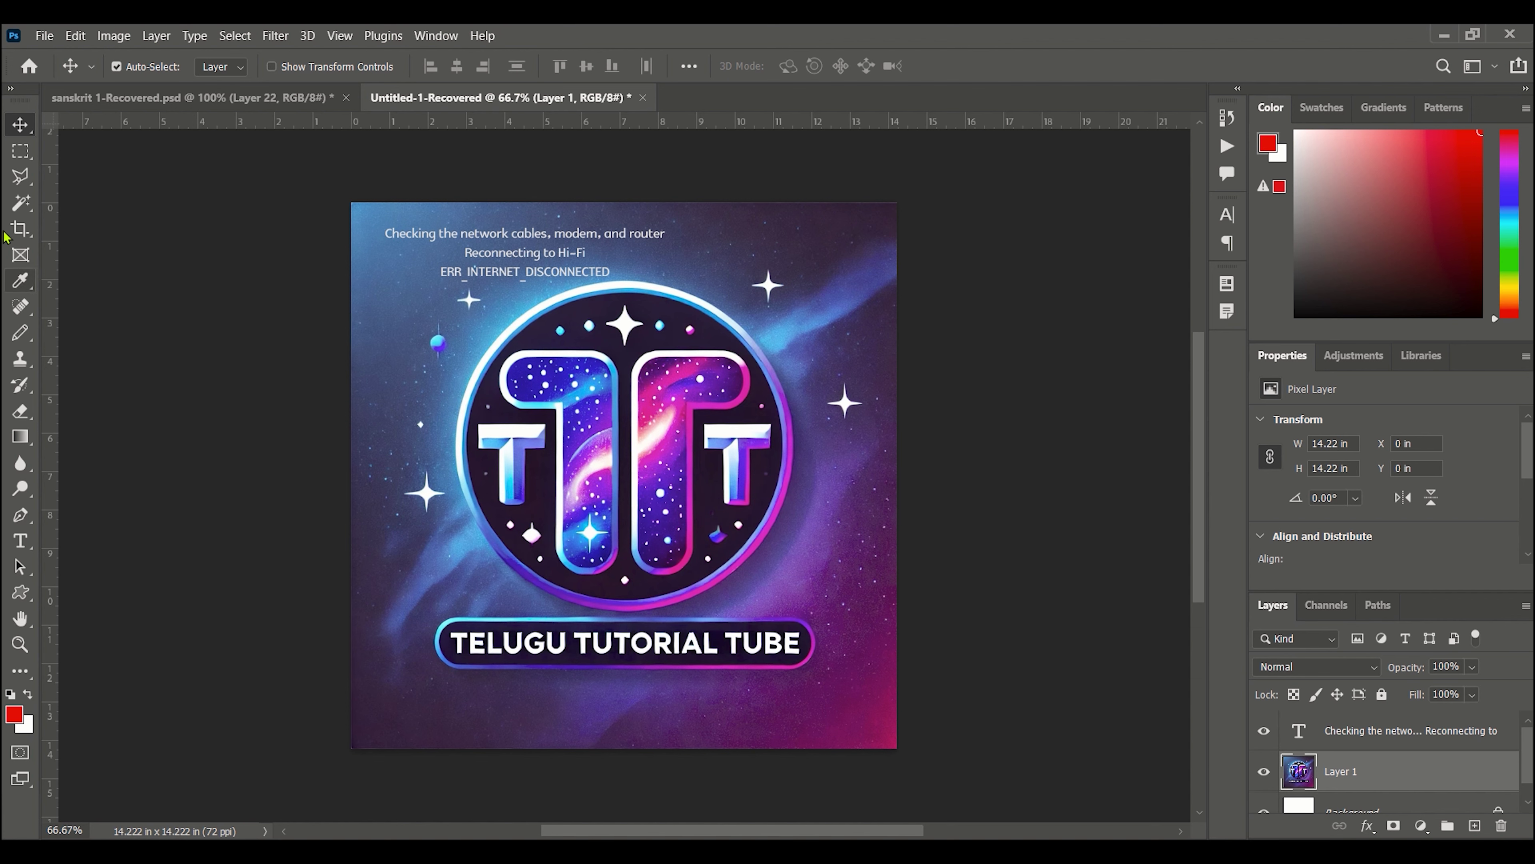
left_click(21, 176)
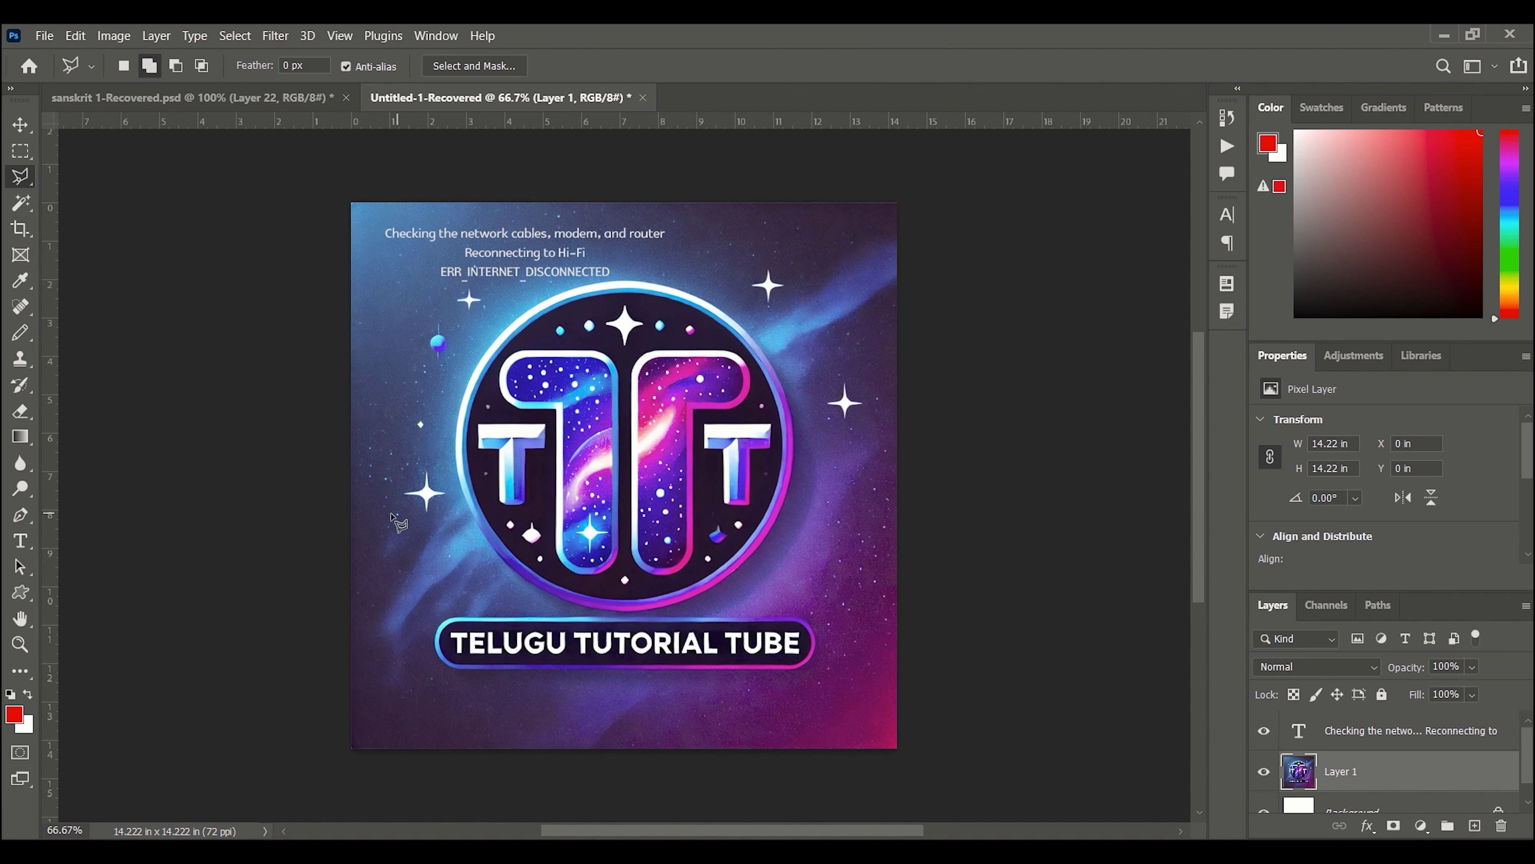
Outline the stars and light streak left of the emblem with the Polygonal Lasso.
left_click(439, 511)
left_click(409, 521)
left_click(373, 505)
left_click(382, 418)
left_click(424, 307)
left_click(472, 281)
left_click(474, 318)
left_click(440, 369)
left_click(428, 435)
left_click(433, 473)
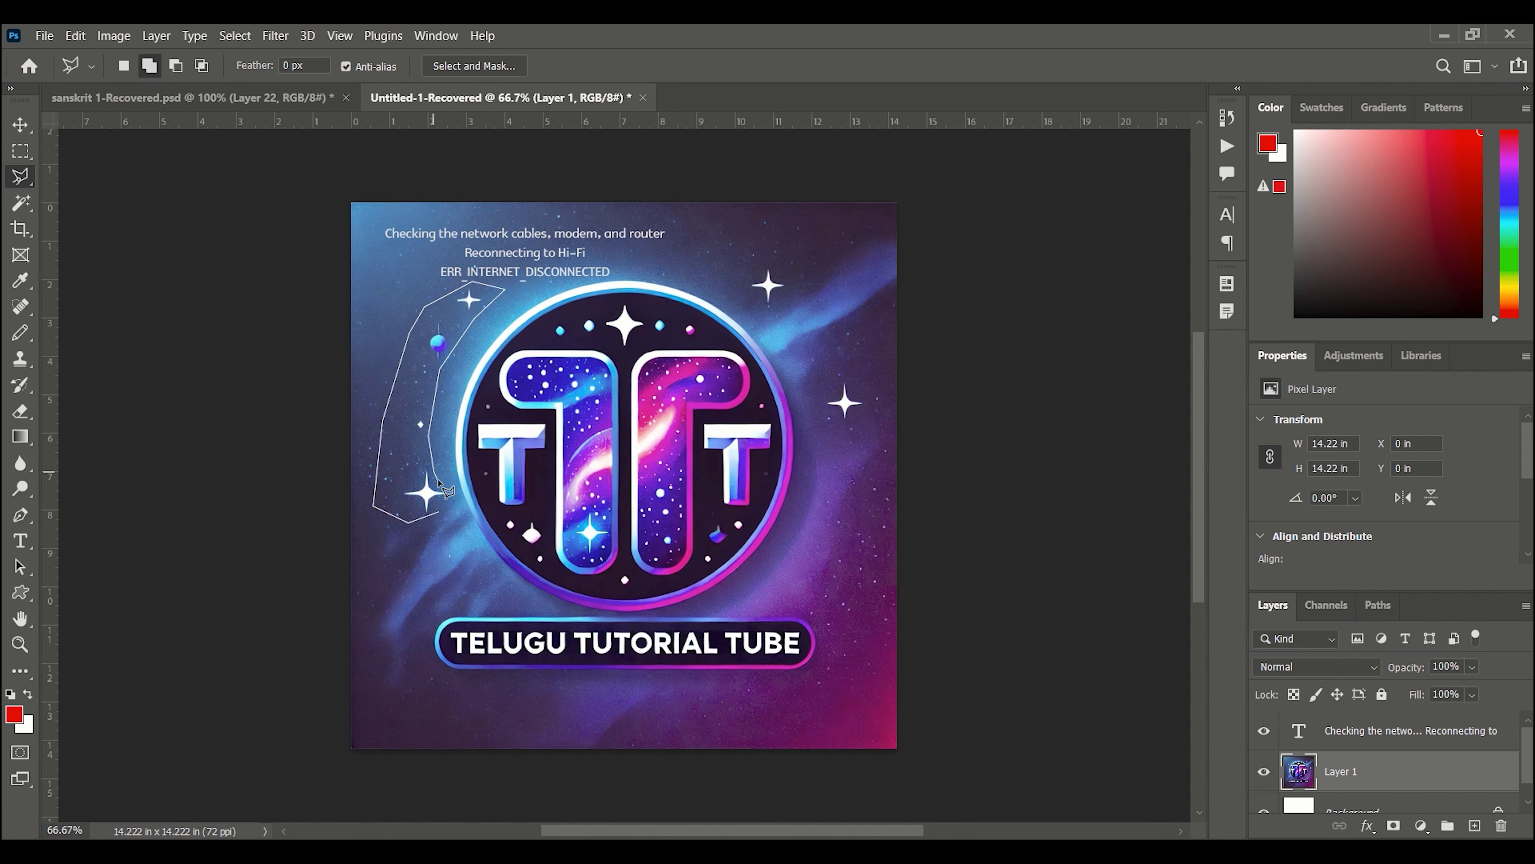
left_click(451, 497)
left_click(436, 511)
left_click(438, 513)
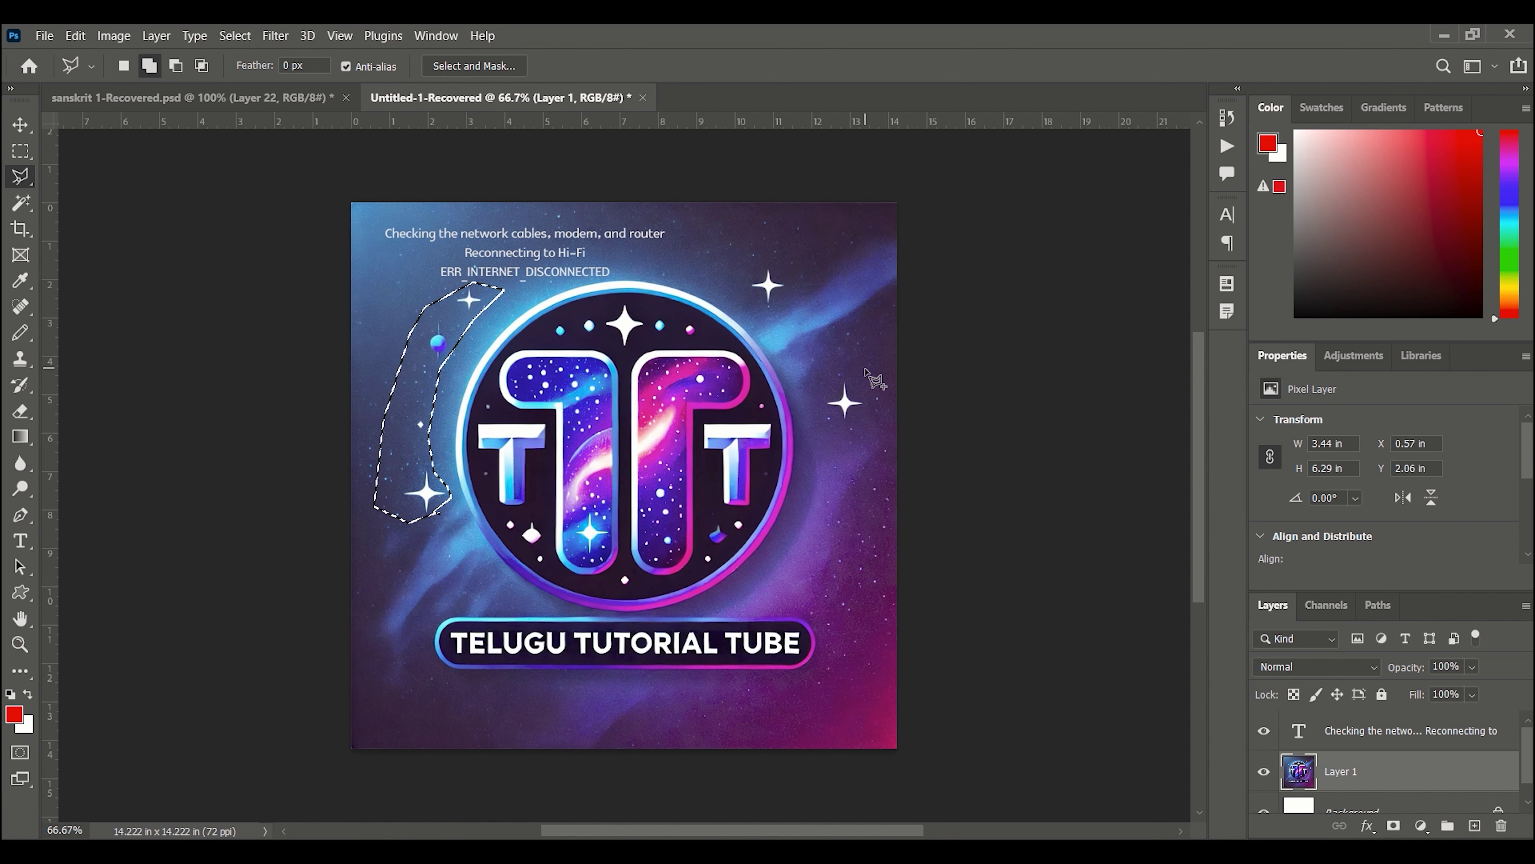
Add a polygonal selection around the upper-right stars and streak.
left_click(782, 251)
left_click(849, 344)
left_click(877, 407)
left_click(830, 423)
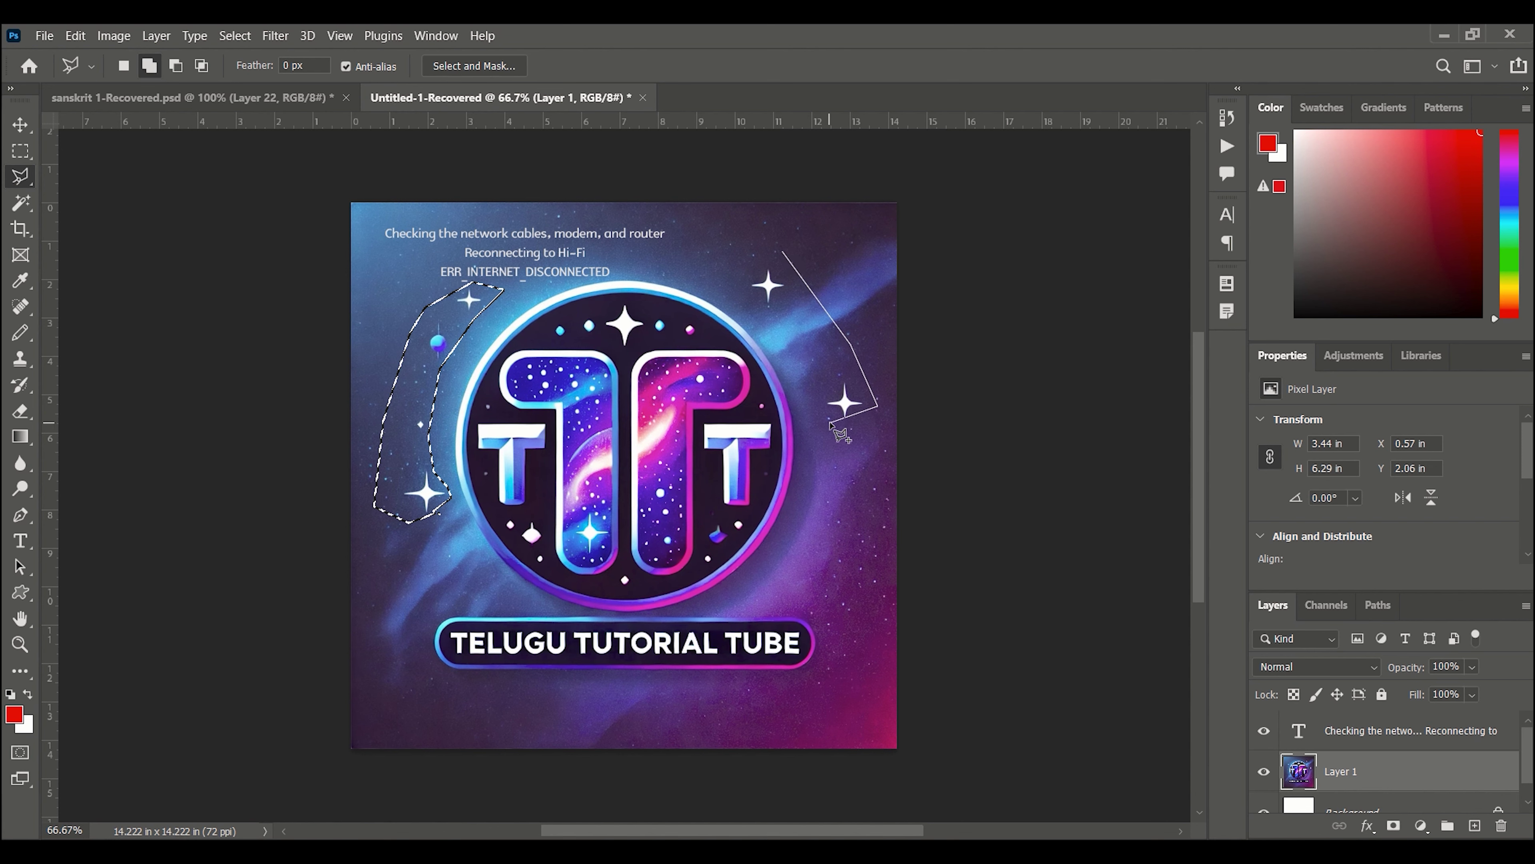
left_click(819, 389)
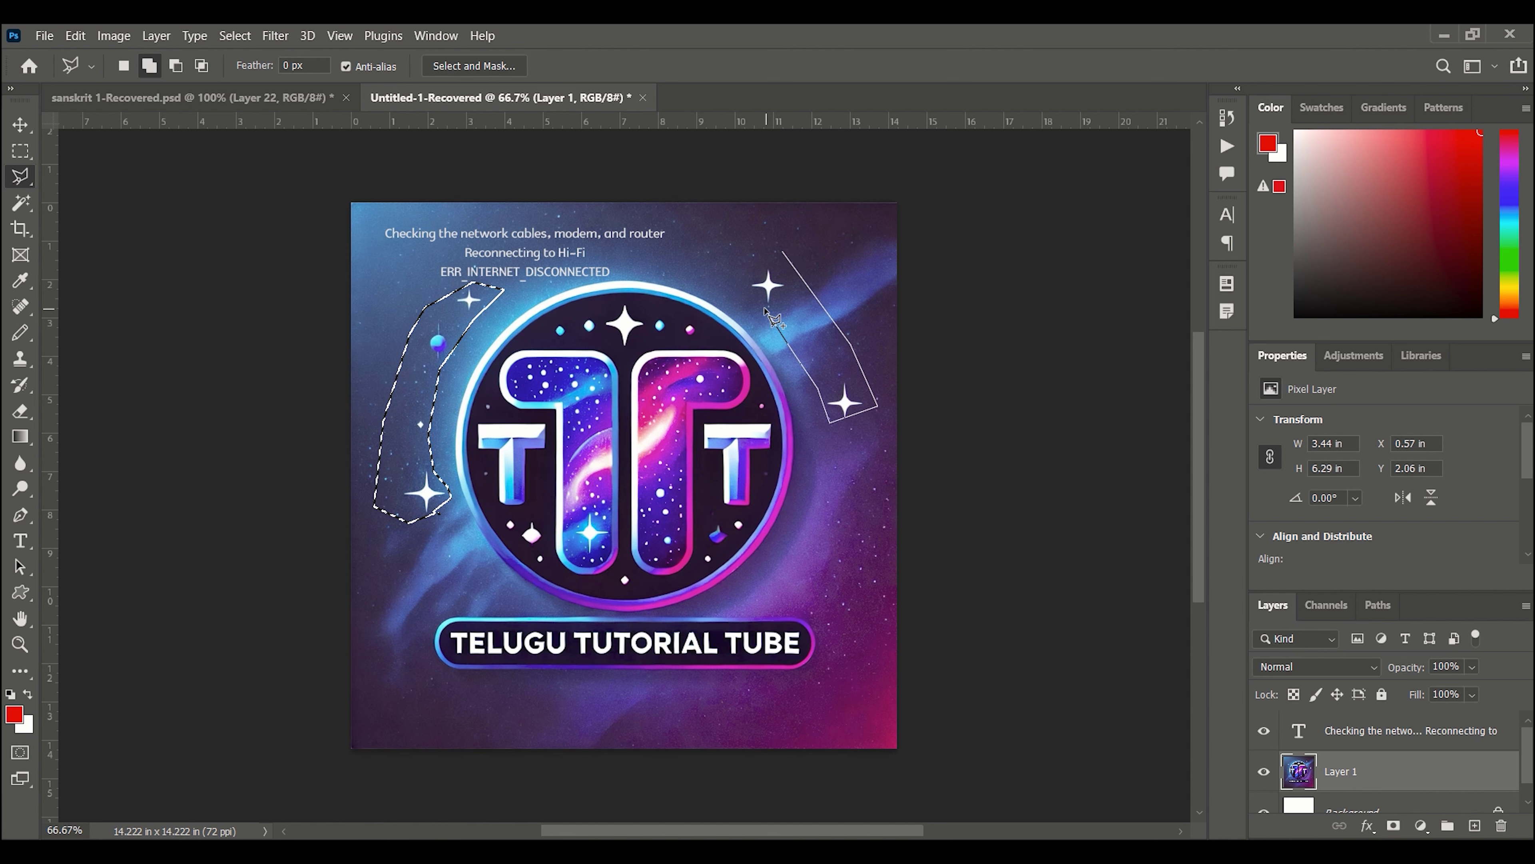
left_click(738, 264)
double_click(766, 246)
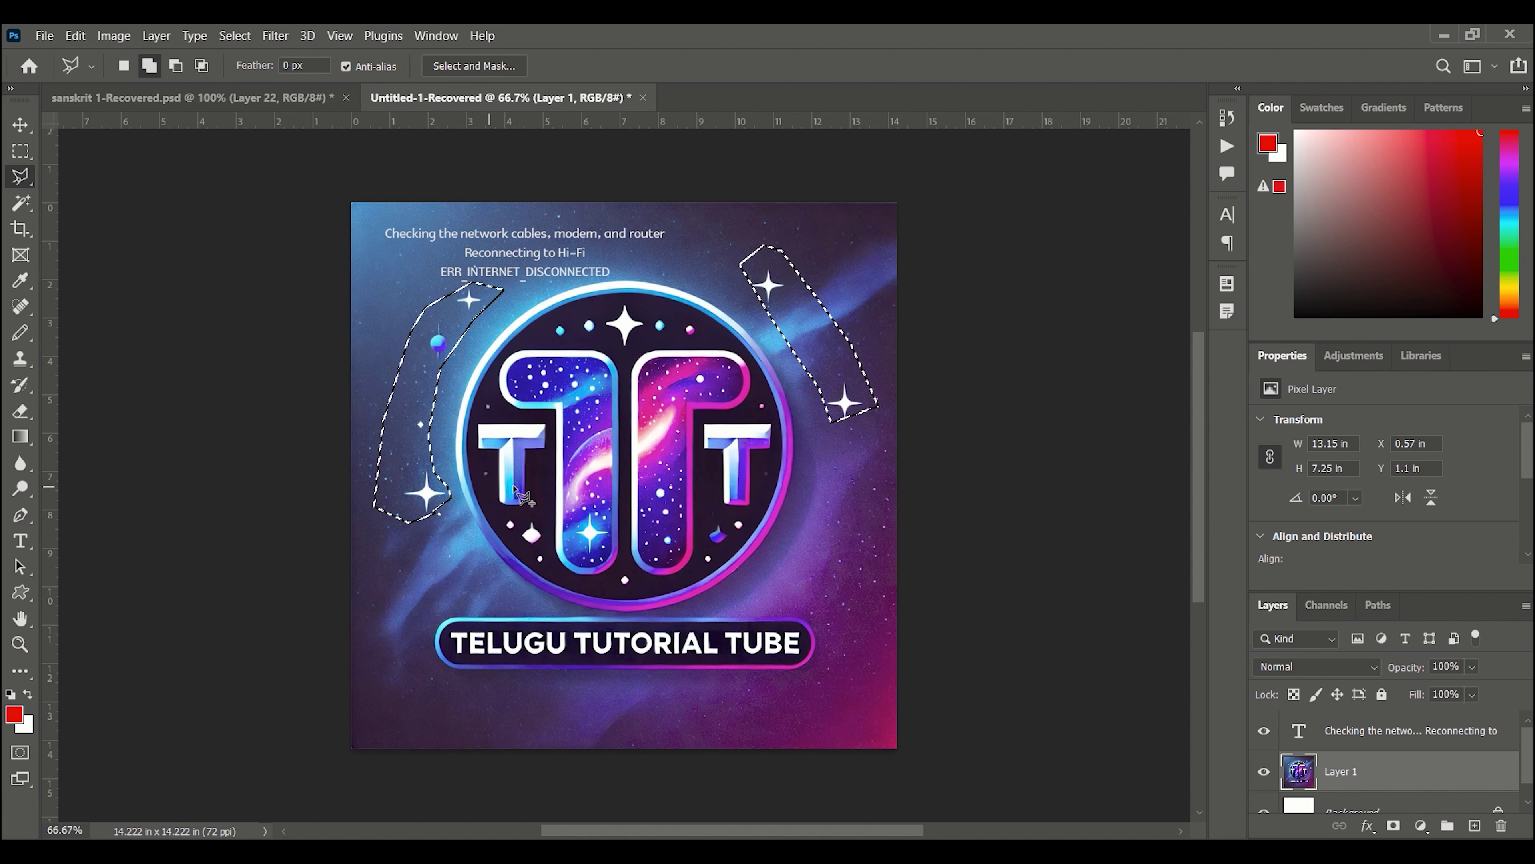
left_click(84, 38)
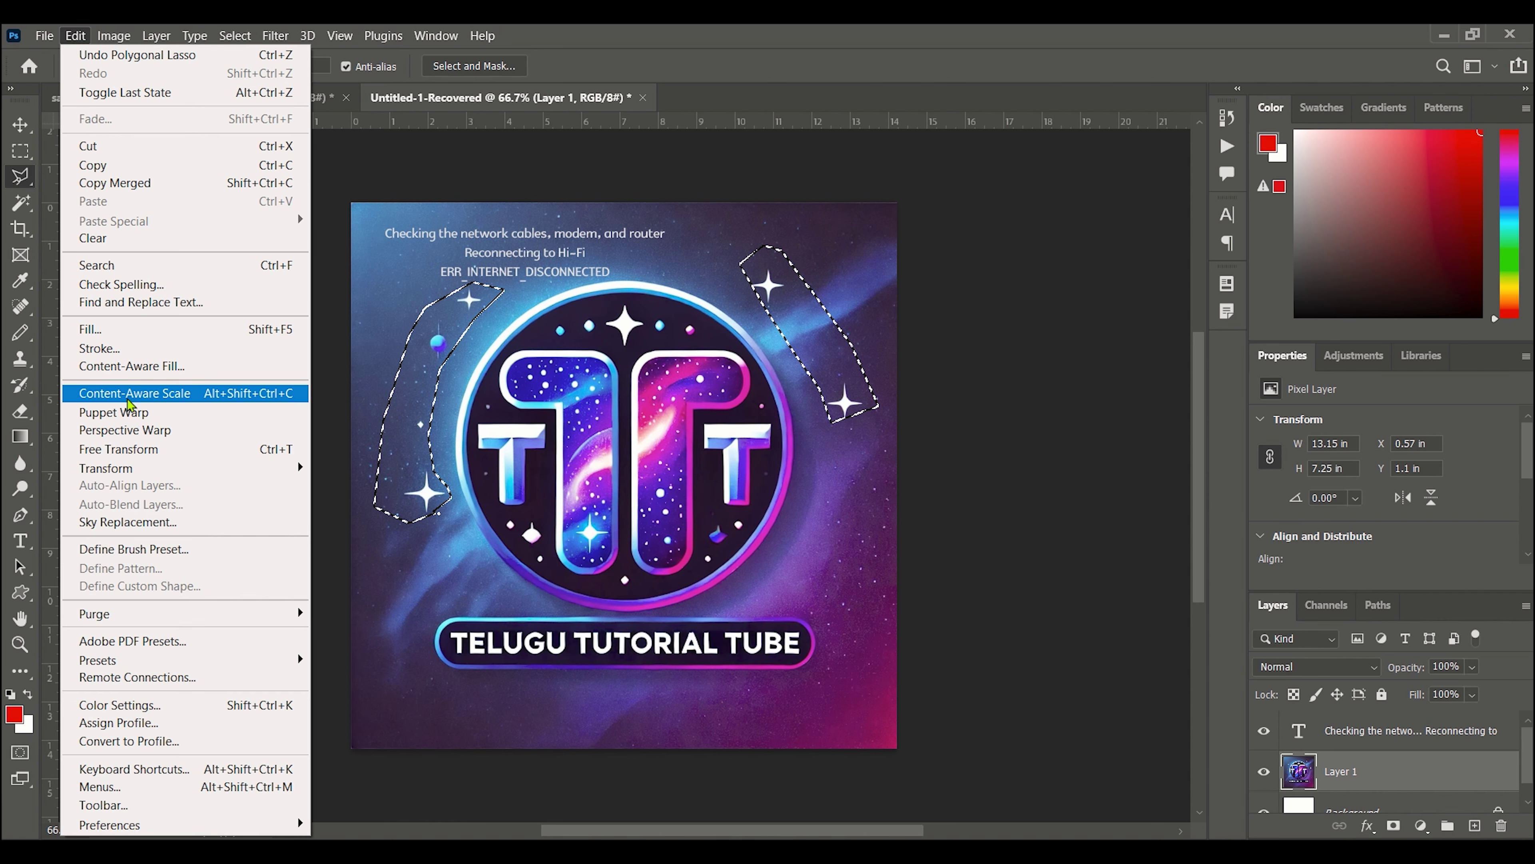
Leave the Content-Aware Fill workspace without applying, and undo the upper-right selection.
left_click(129, 366)
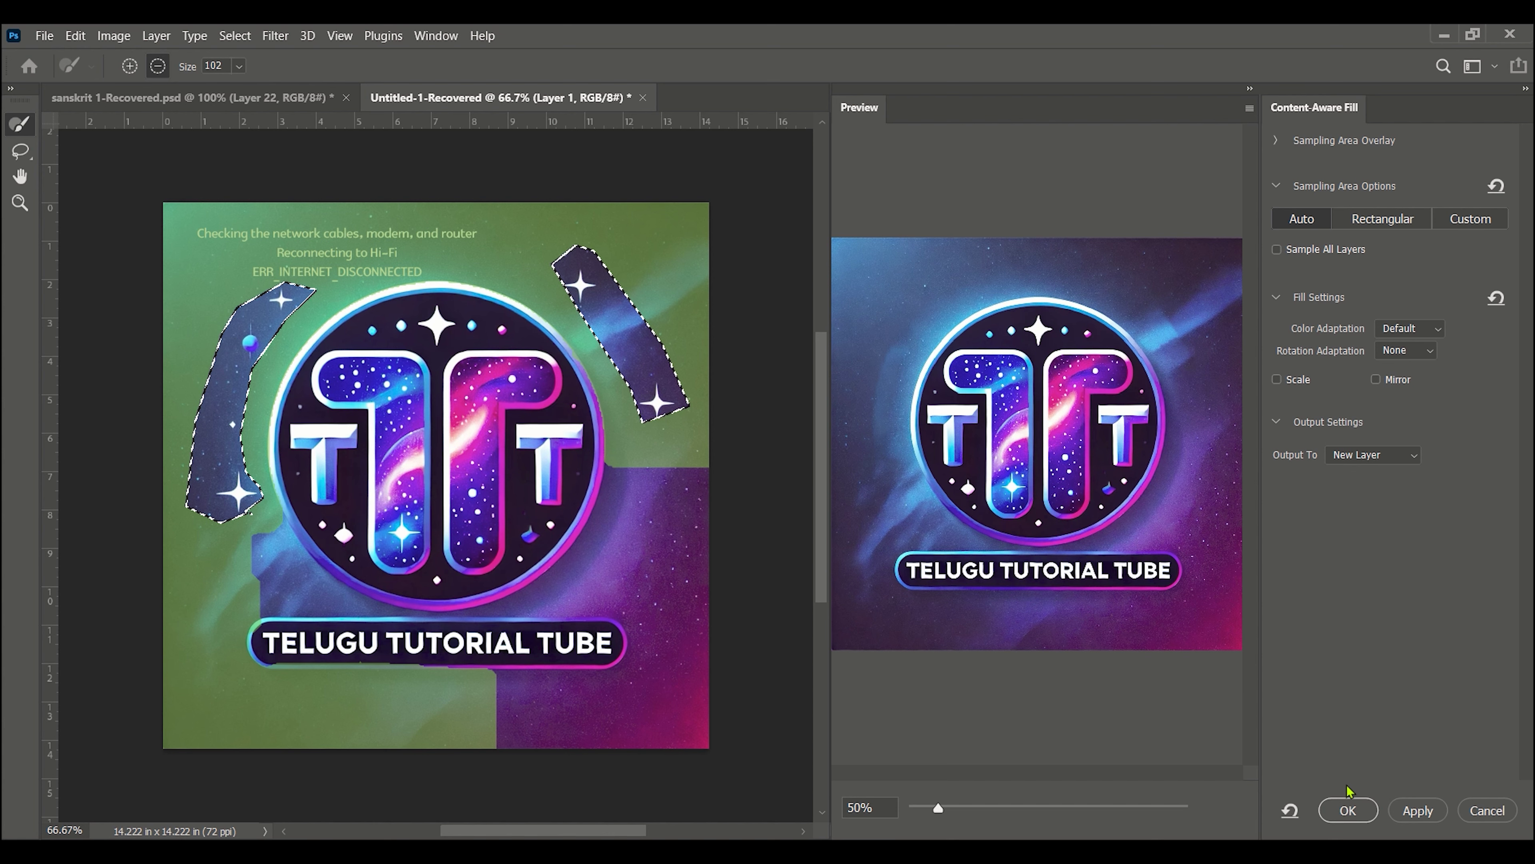
left_click(1486, 811)
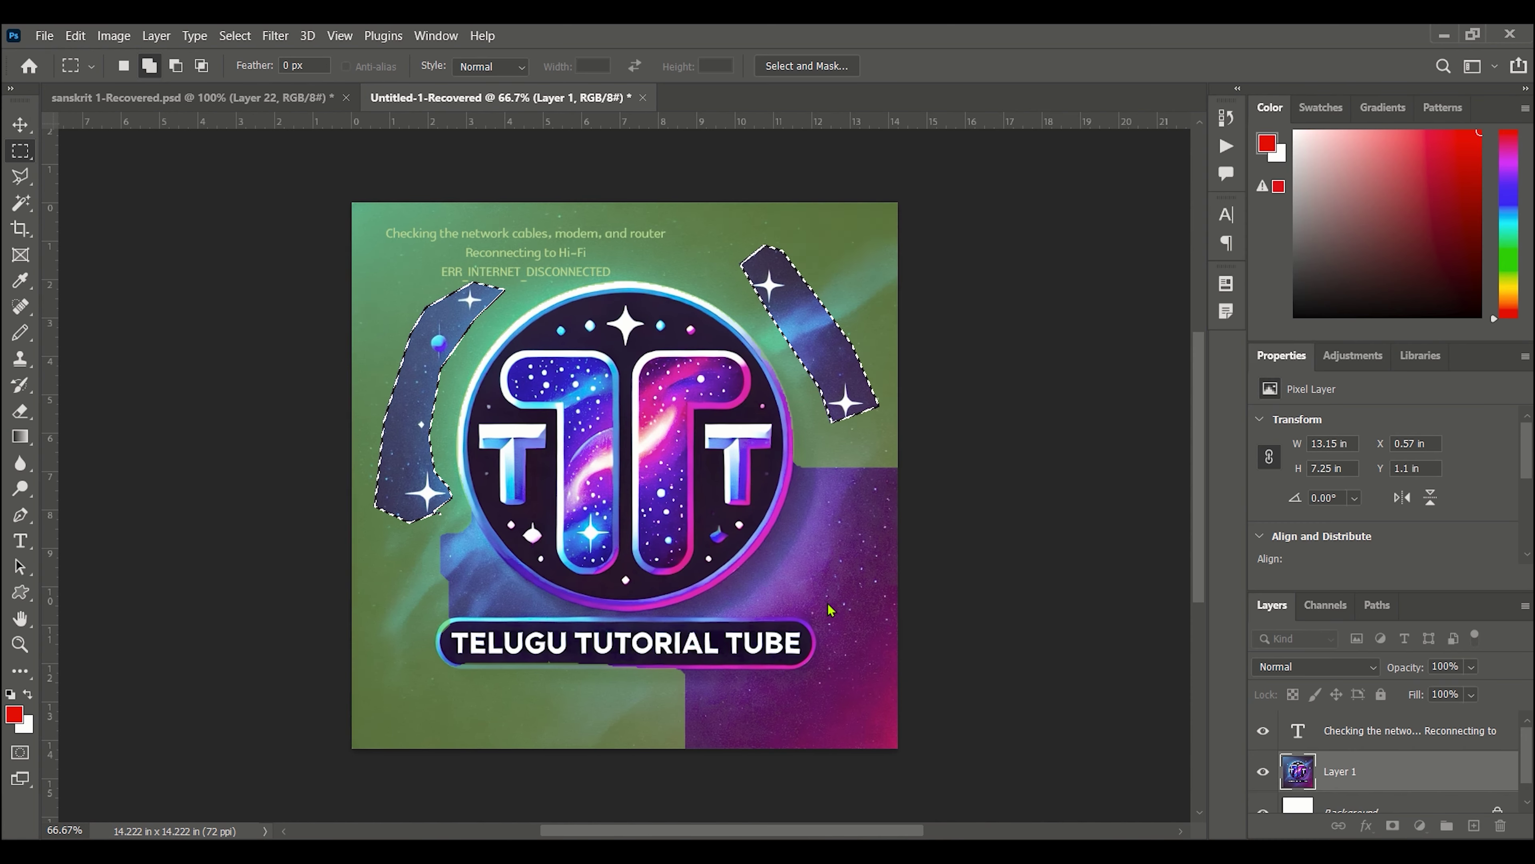
key("ctrl+z")
Add a polygonal selection around the top-right star, keeping the left-side selection.
left_click(775, 252)
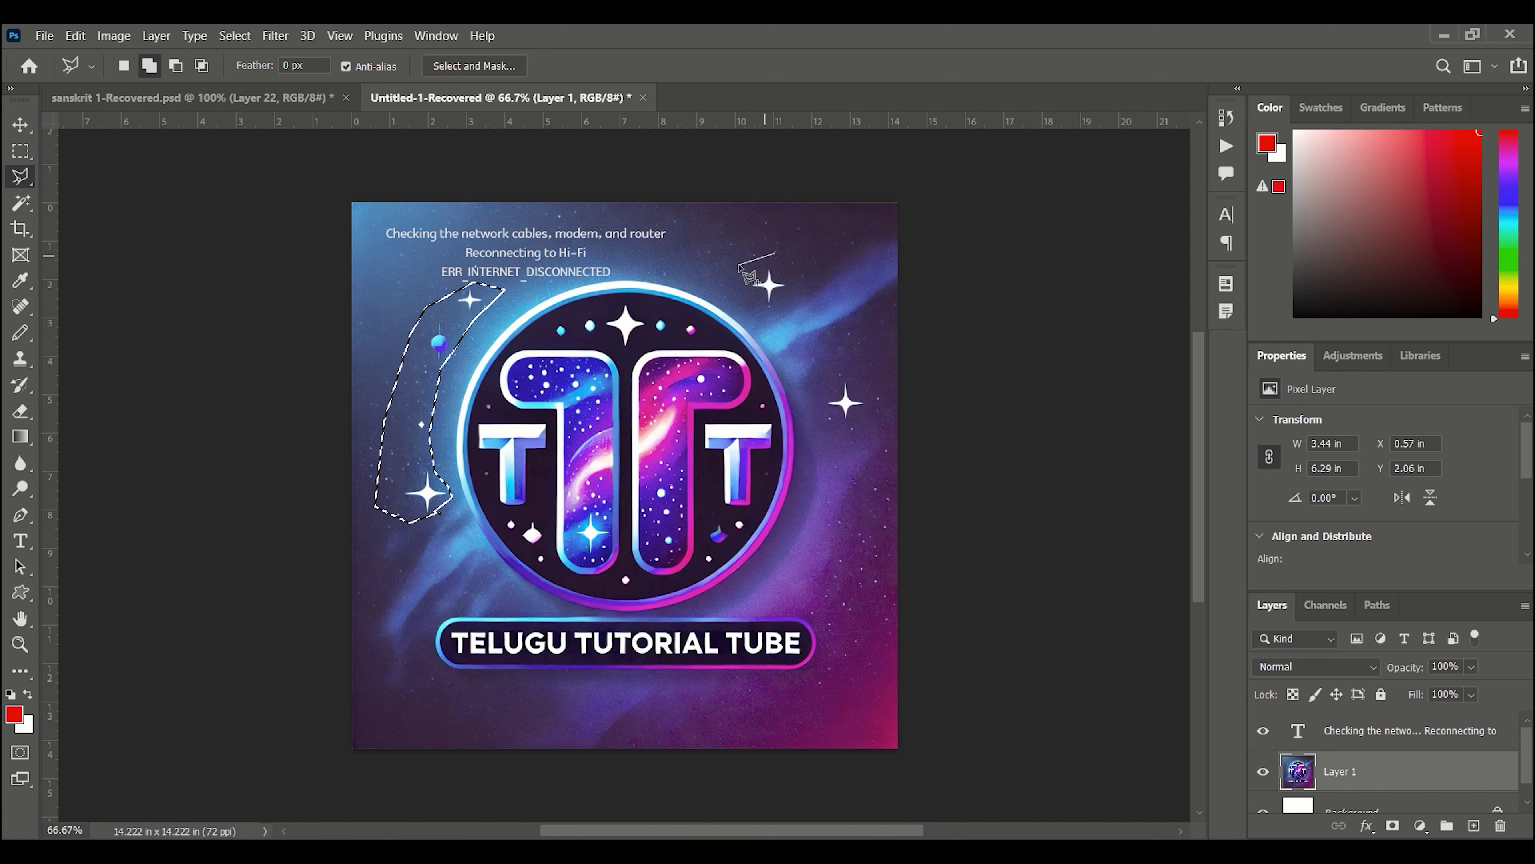
left_click(751, 300)
left_click(793, 285)
left_click(777, 253)
Add a polygonal selection around the star right of the emblem.
left_click(822, 400)
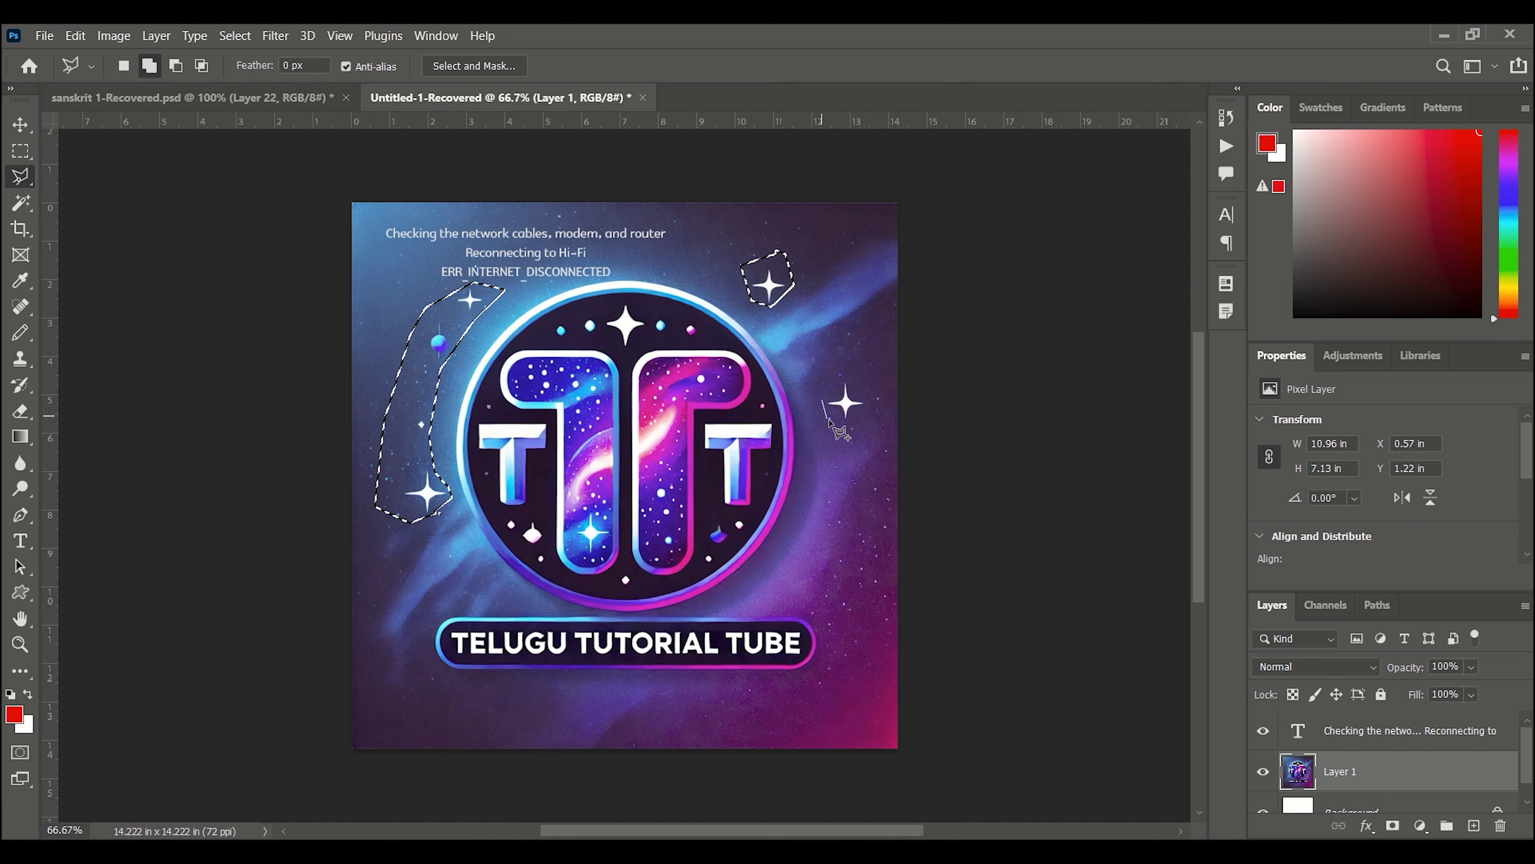
left_click(852, 421)
left_click(866, 386)
left_click(831, 380)
left_click(822, 401)
left_click(75, 36)
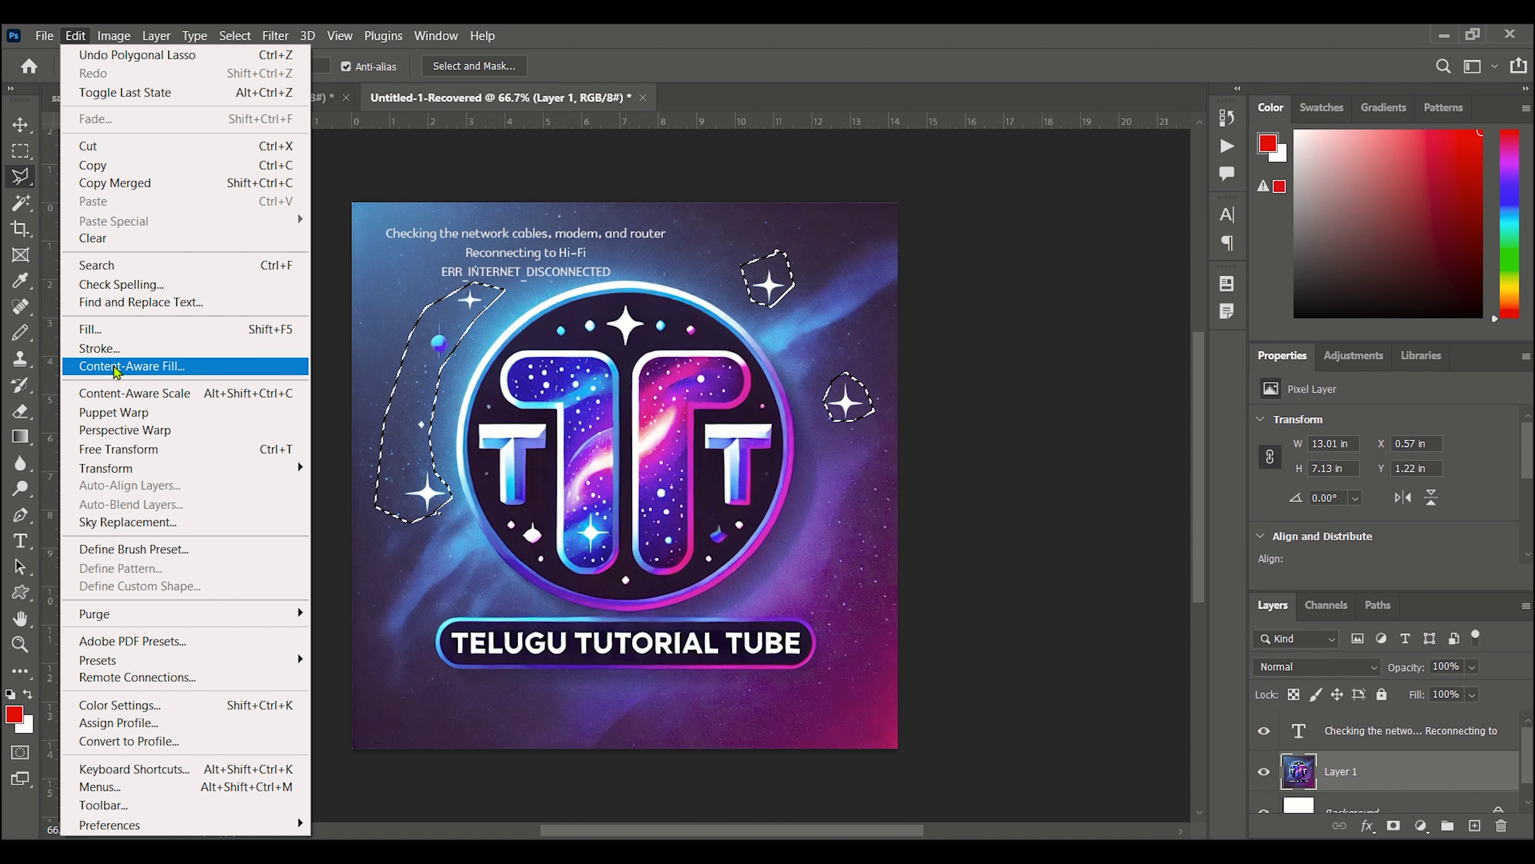
Content-Aware Fill the selected stars with Mirror off and output to a new layer.
left_click(114, 368)
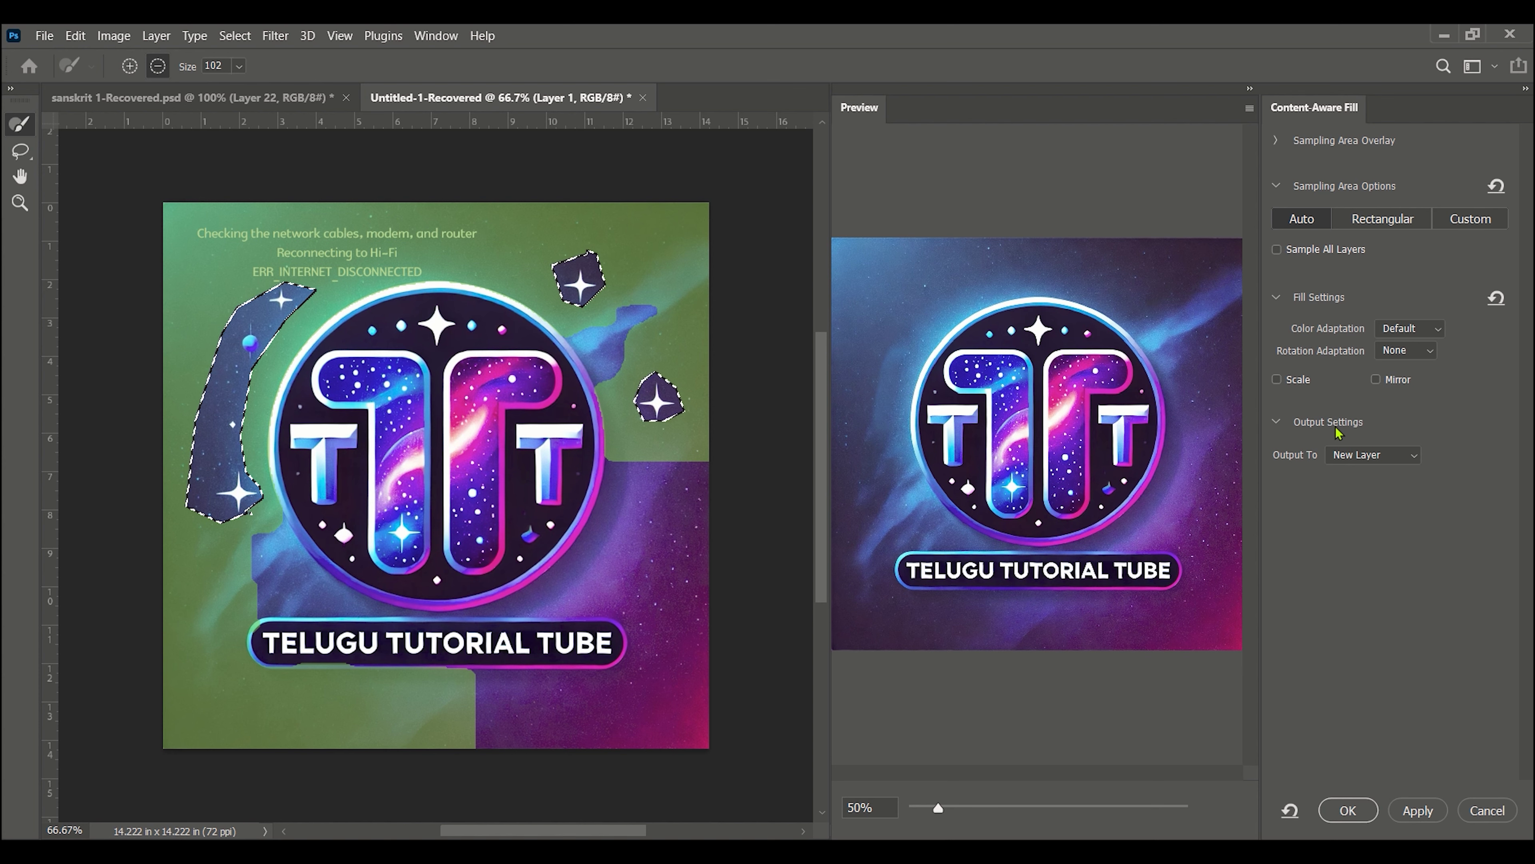
left_click(1377, 379)
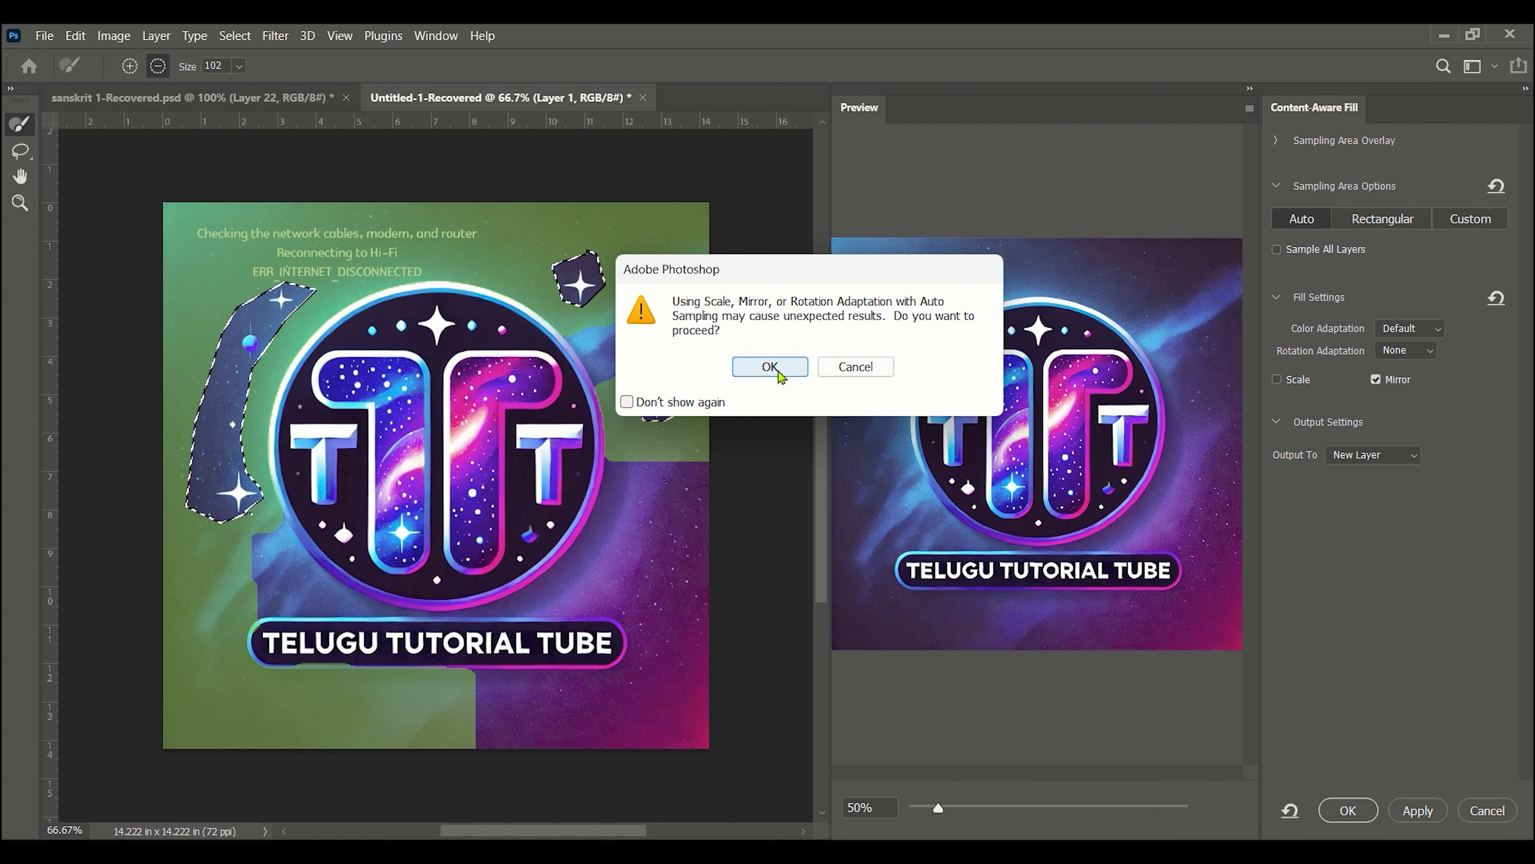
left_click(884, 375)
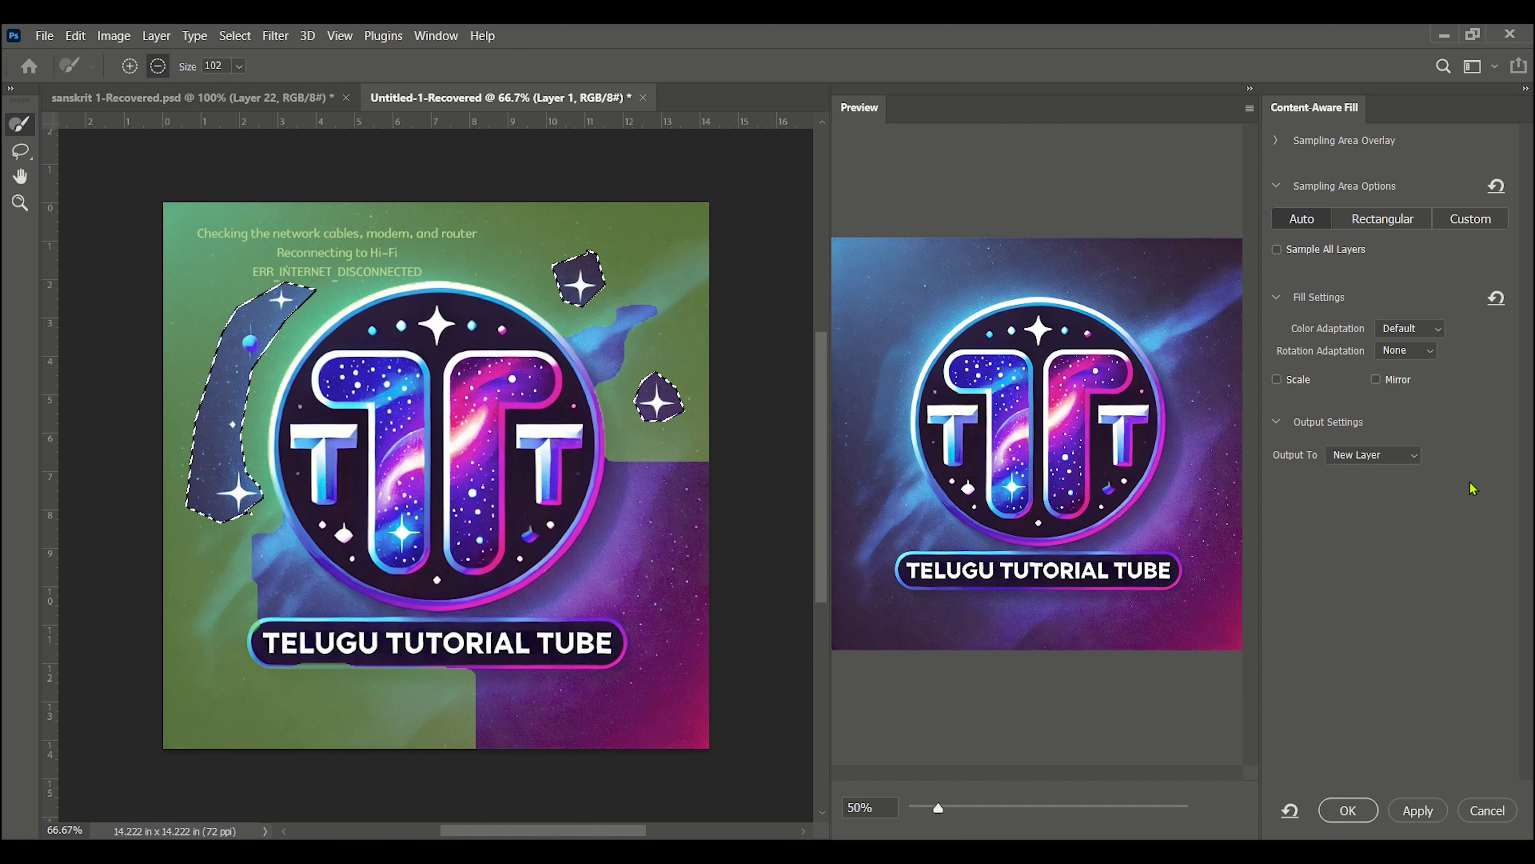
left_click(1349, 810)
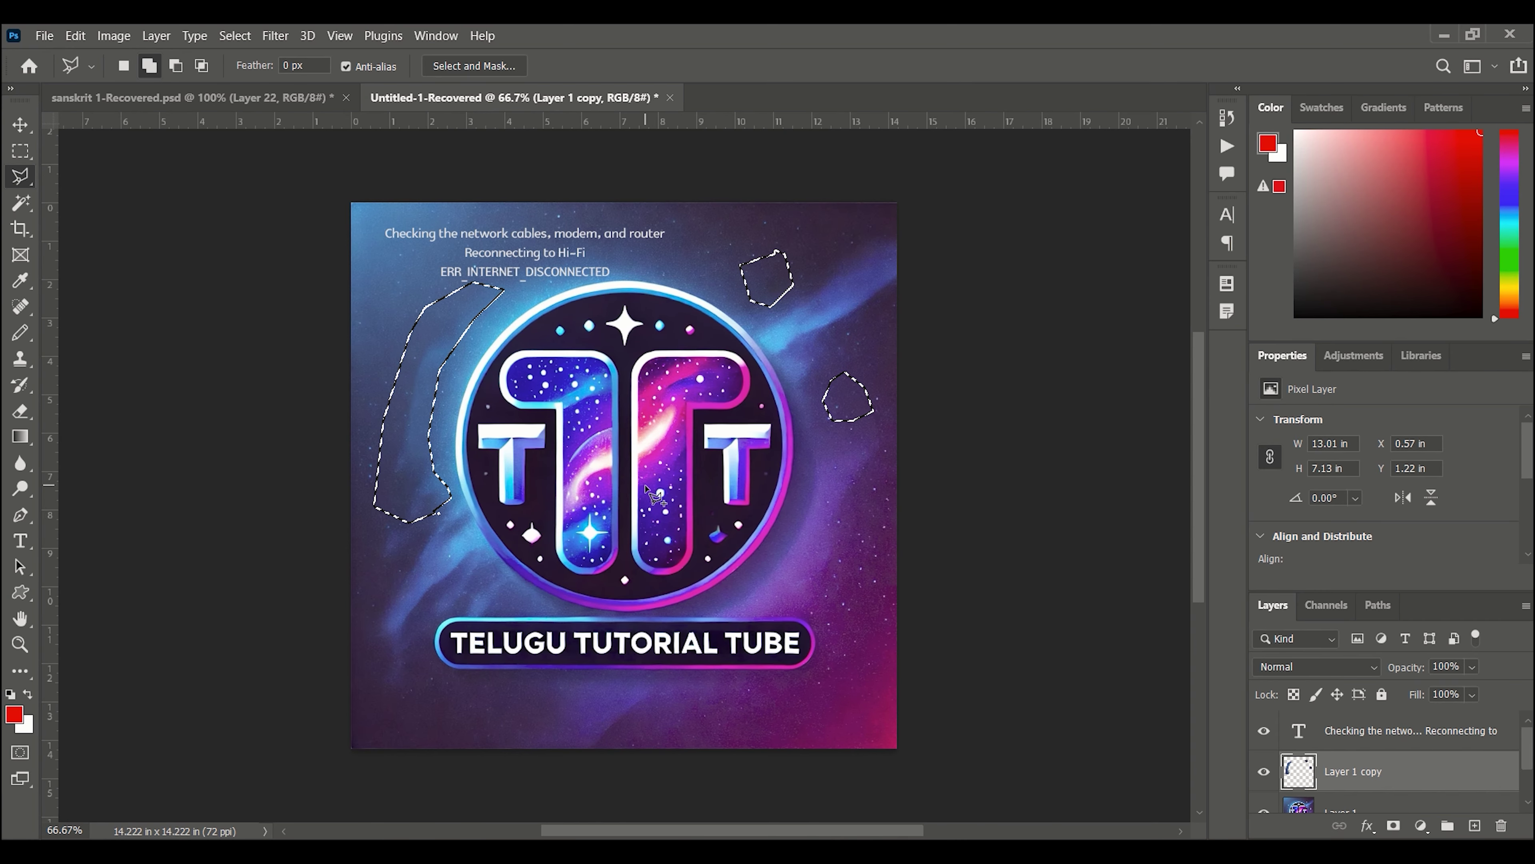
Deselect with Ctrl+D to reveal the cleaned logo on Layer 1 copy.
key("ctrl+d")
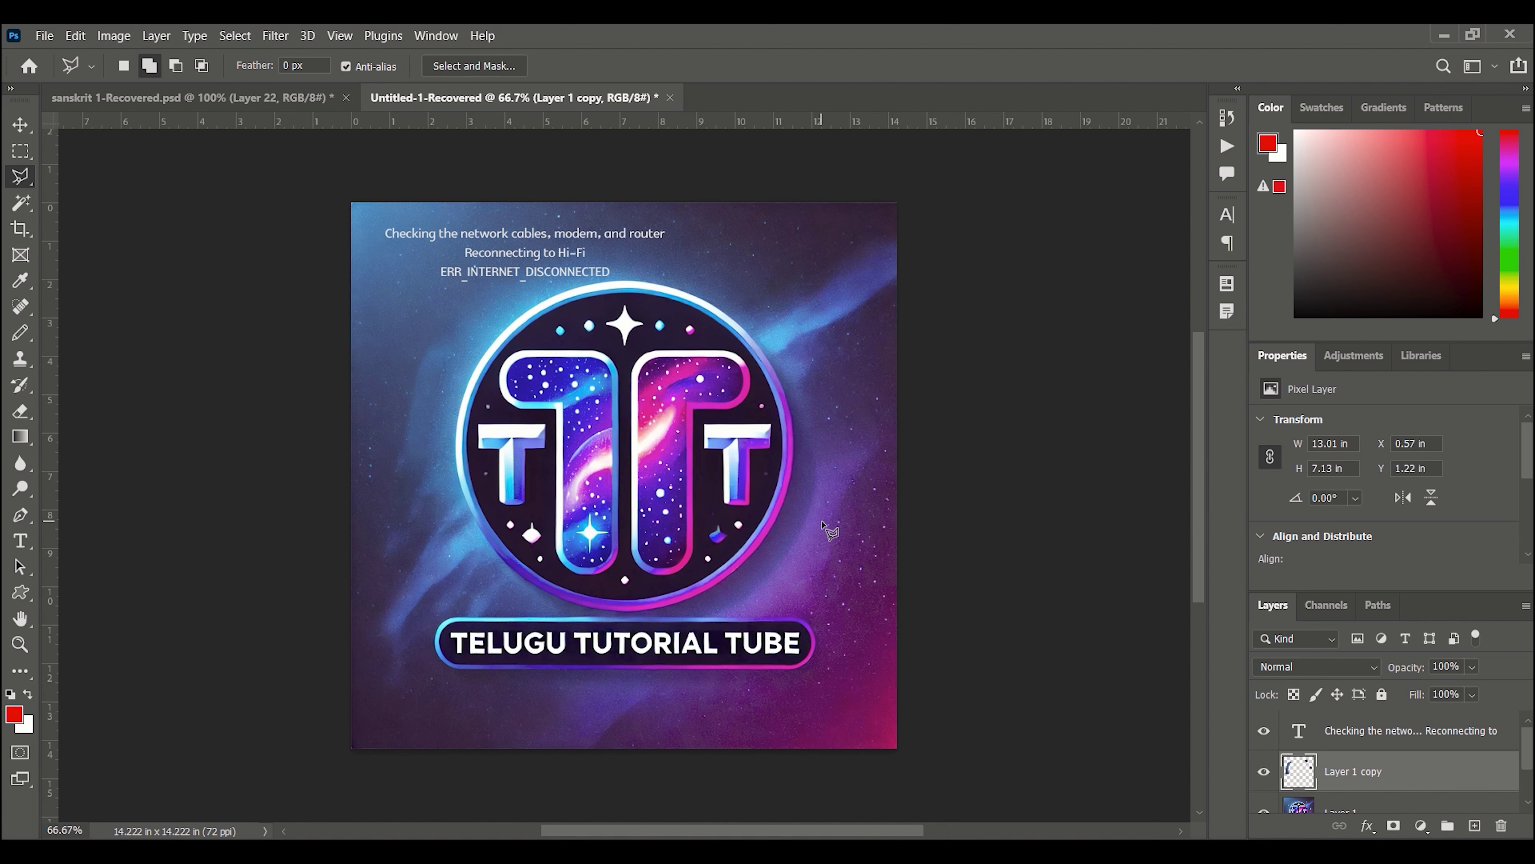
left_click(75, 36)
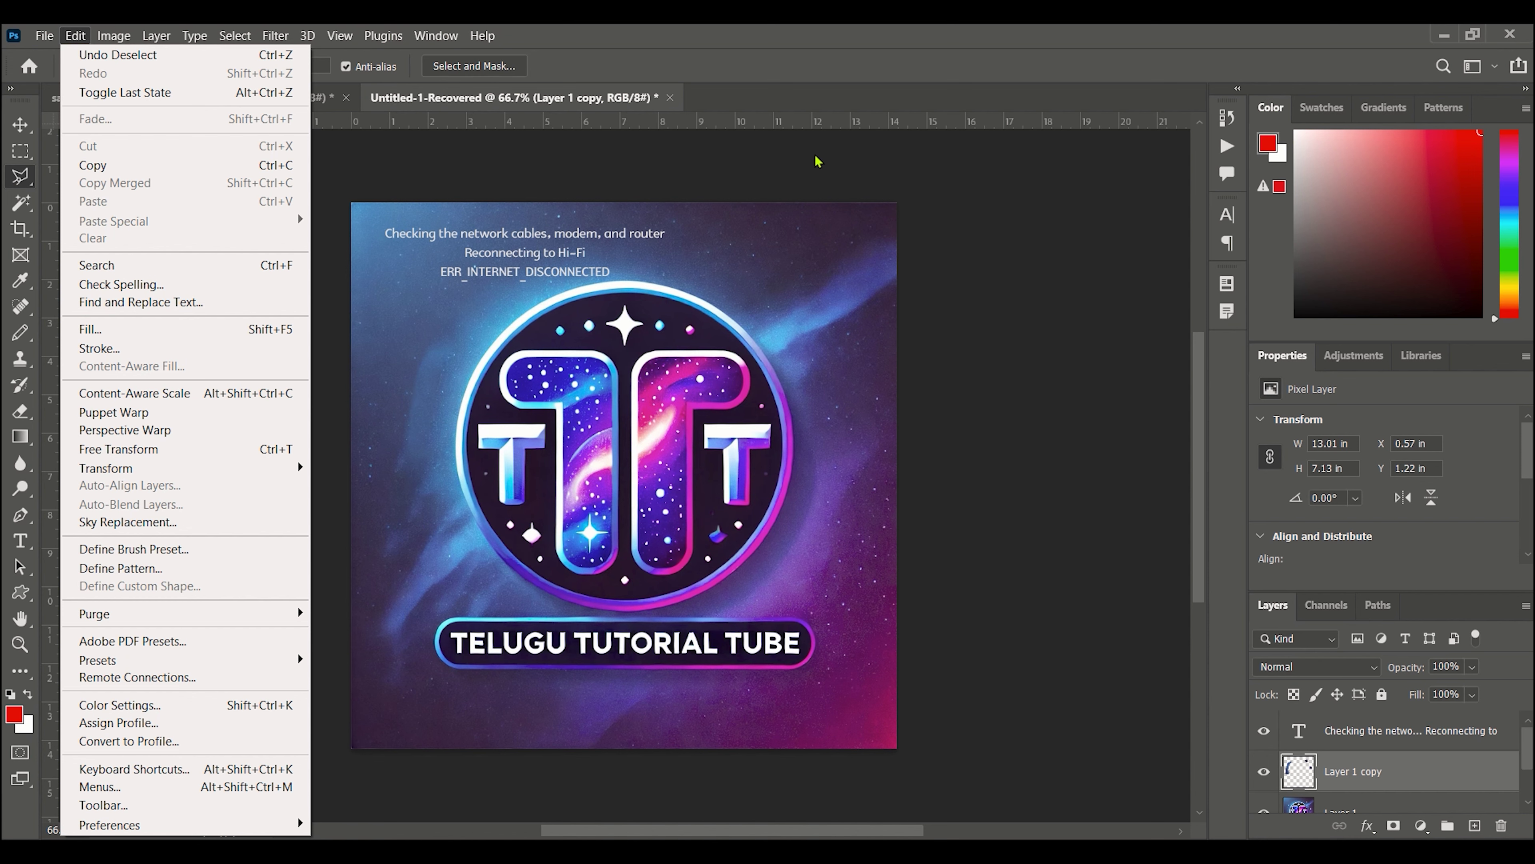
left_click(1002, 184)
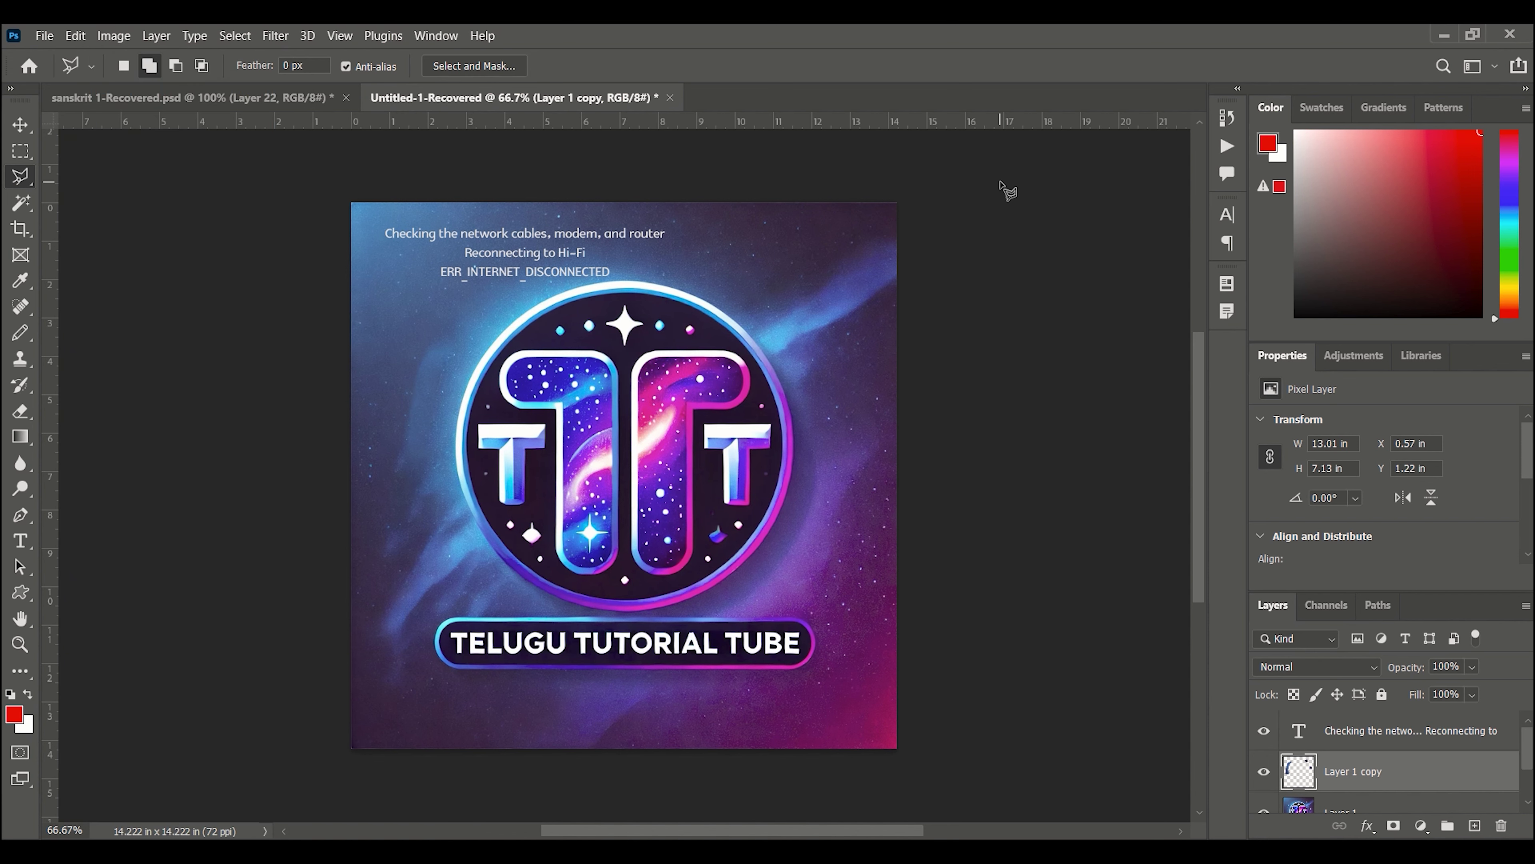